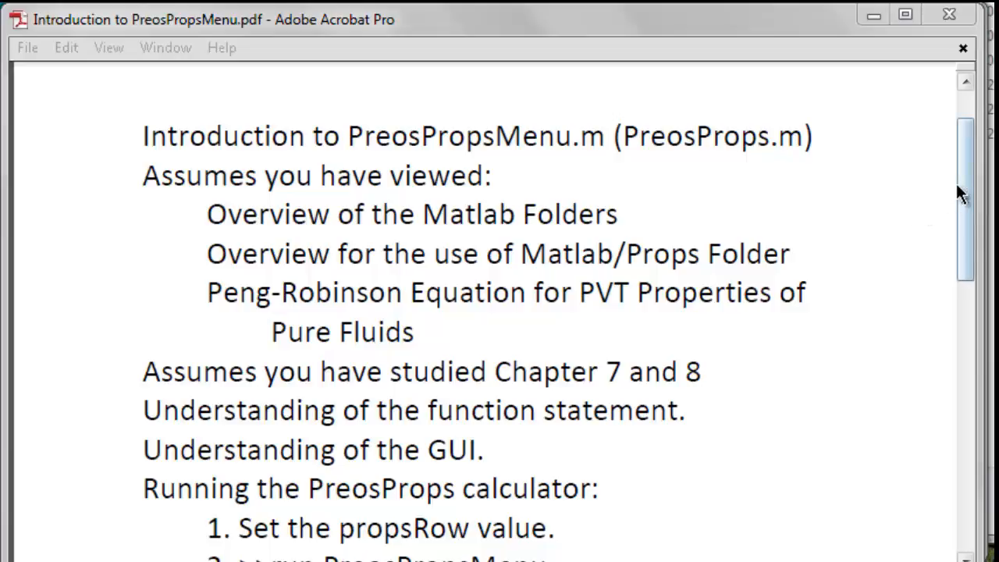
Switch from the PDF notes to MATLAB and go to the Matlab/chap08-09 folder inside chethermo.
{"action": "left_click_drag", "start_coordinate": [965, 196], "coordinate": [965, 241]}
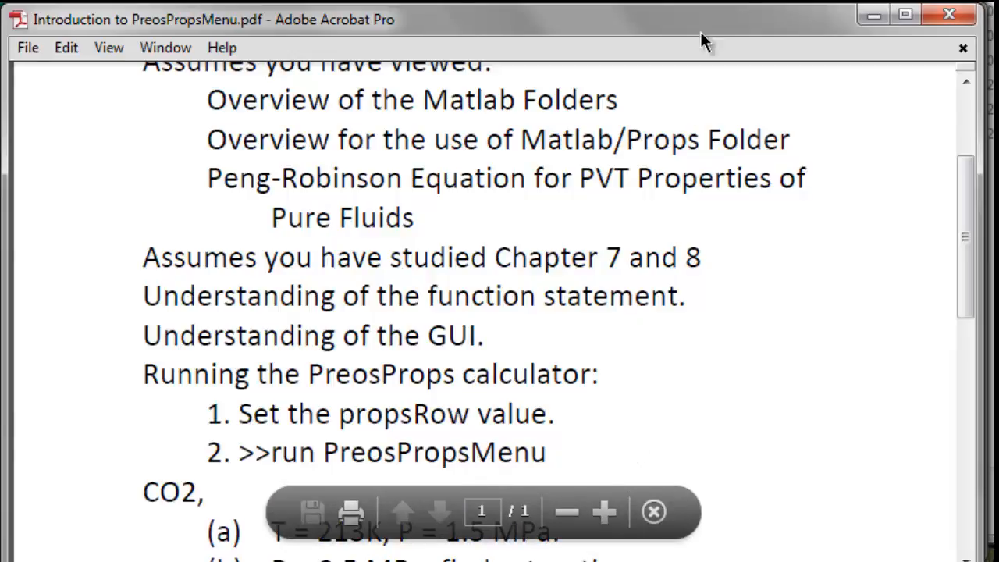
{"action": "key", "text": "alt+Tab"}
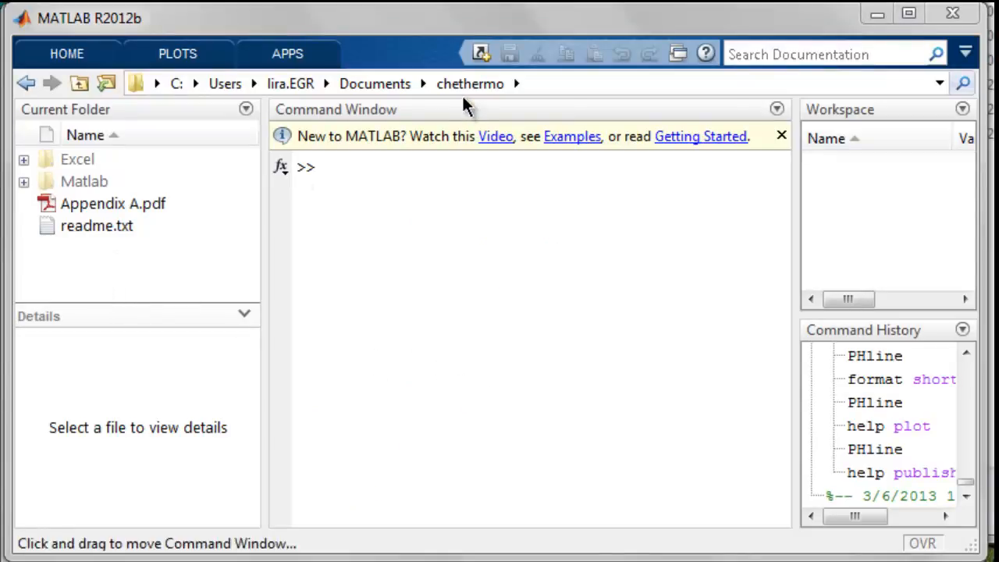
{"action": "double_click", "coordinate": [47, 183]}
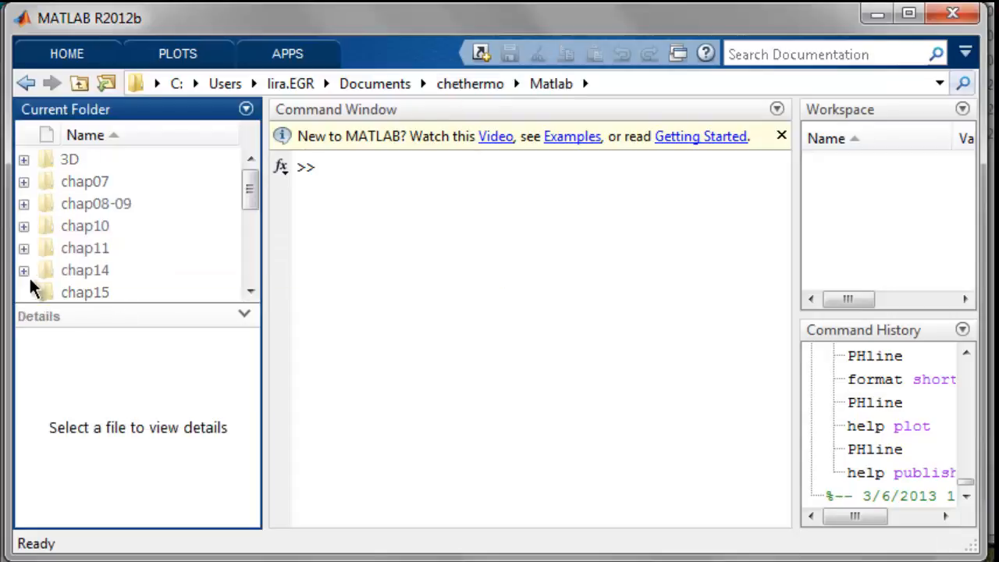
{"action": "double_click", "coordinate": [72, 204]}
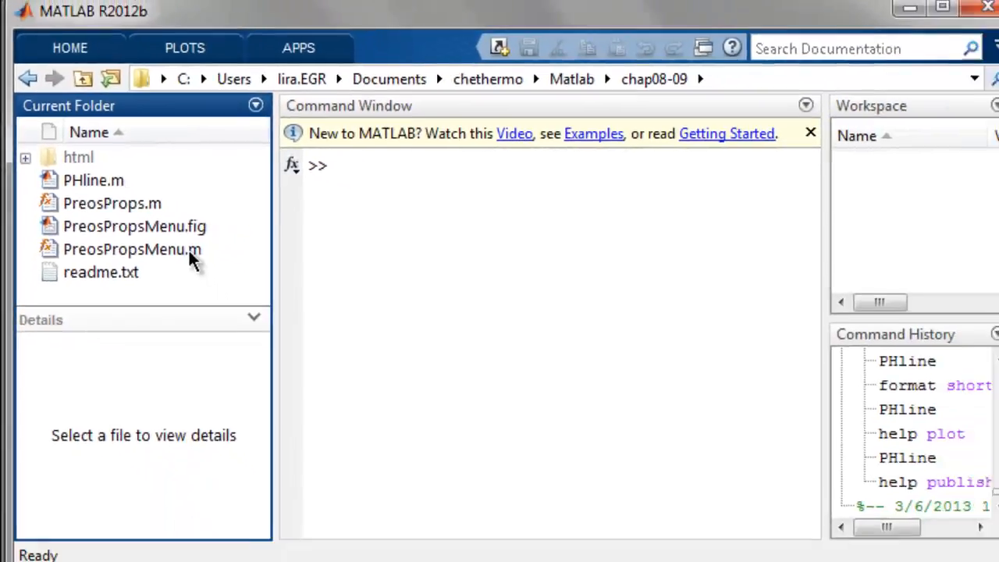
Open PreosProps.m and undock the editor to review its function statement.
{"action": "double_click", "coordinate": [51, 198]}
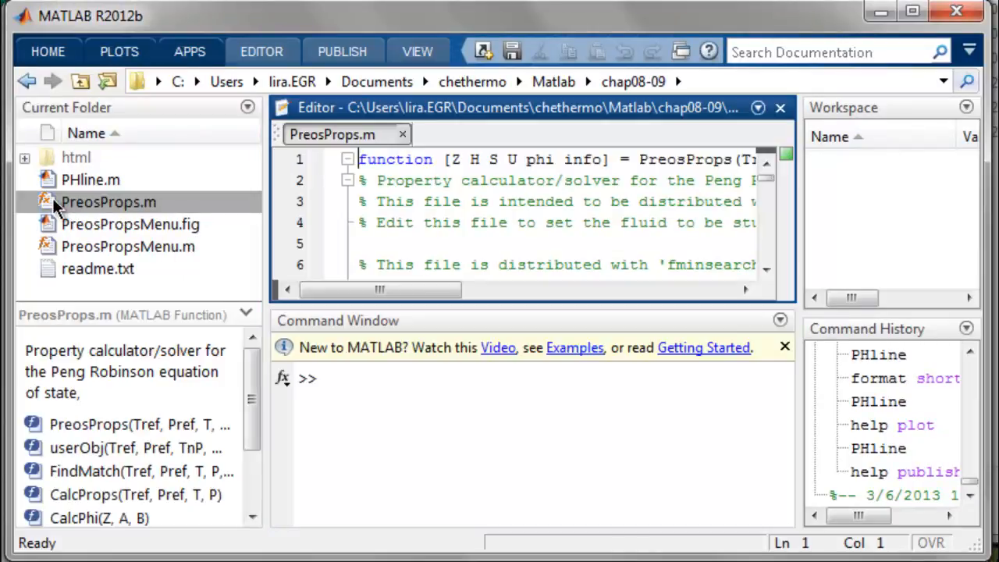
{"action": "left_click", "coordinate": [764, 108]}
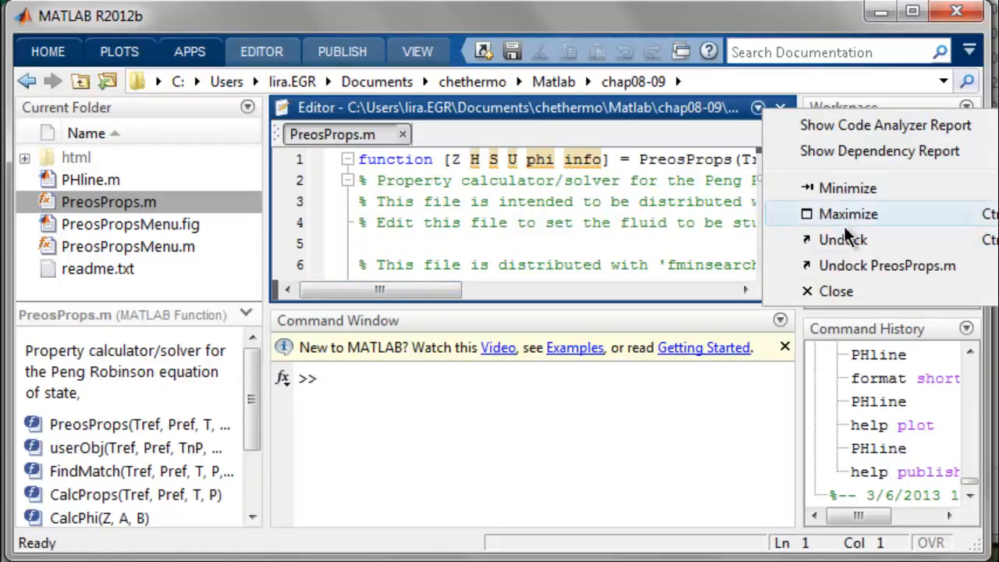
{"action": "left_click", "coordinate": [857, 243]}
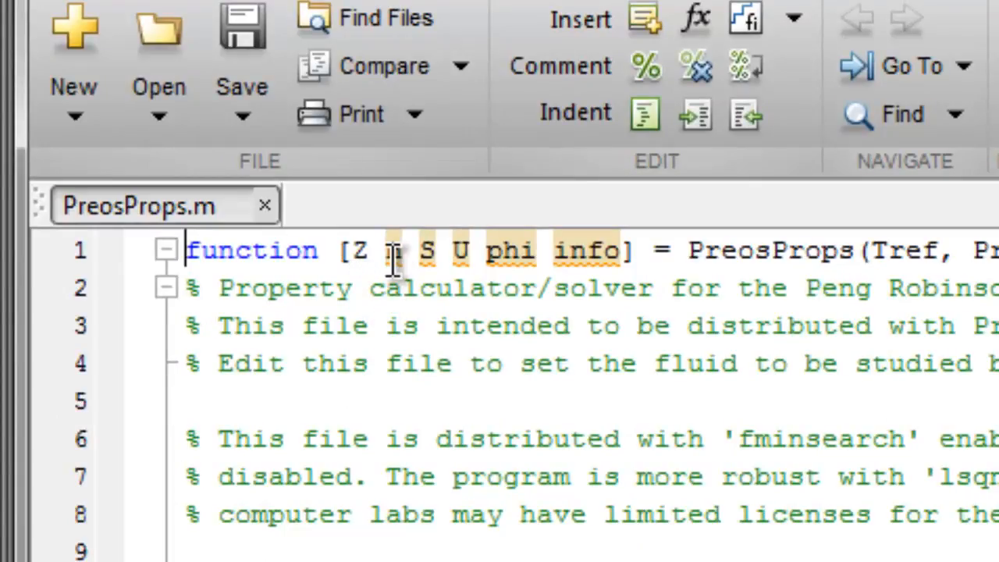
{"action": "mouse_move", "coordinate": [396, 252]}
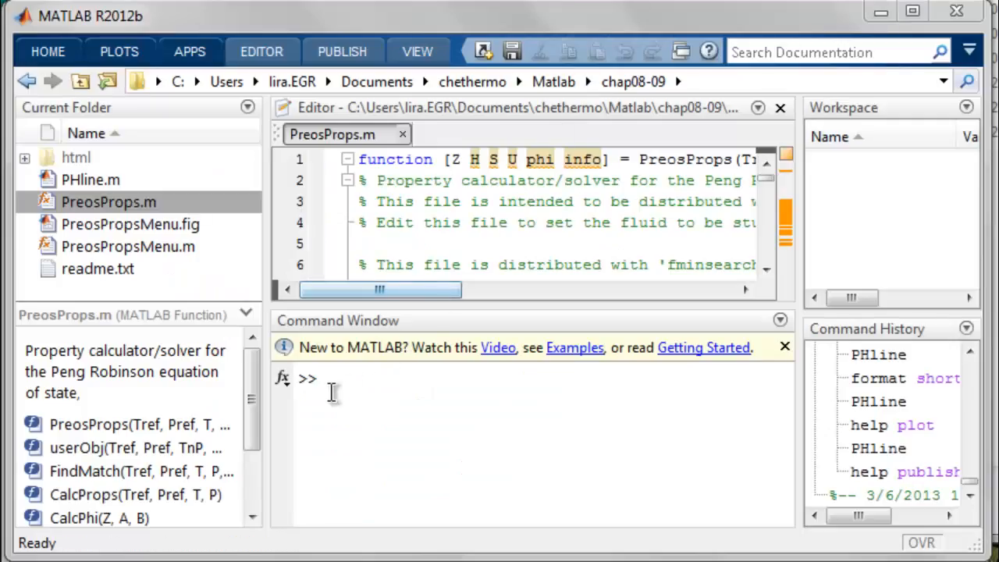
Run PreosPropsMenu at the MATLAB command prompt and move its window fully into view.
{"action": "left_click", "coordinate": [344, 383]}
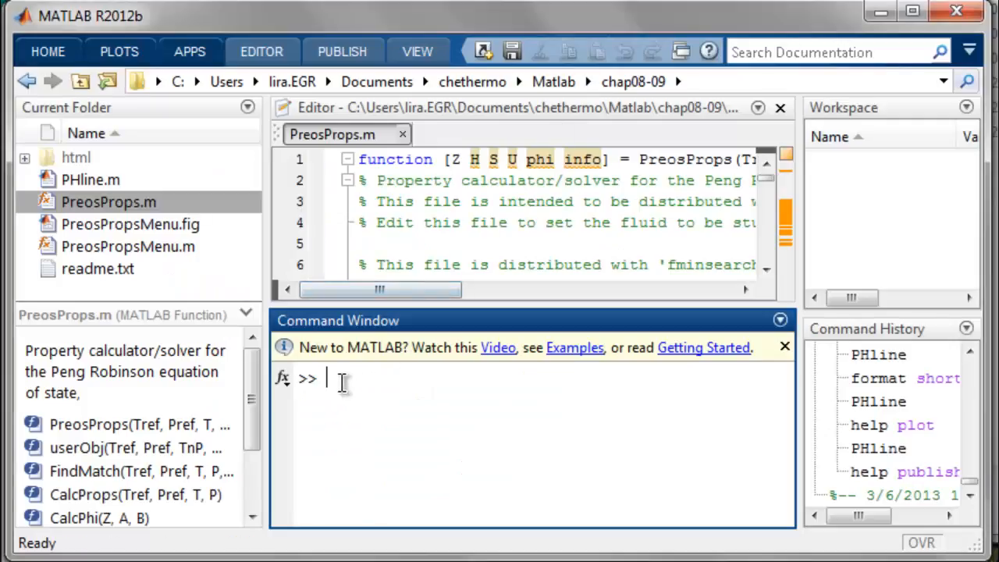
{"action": "type", "text": "run Prop"}
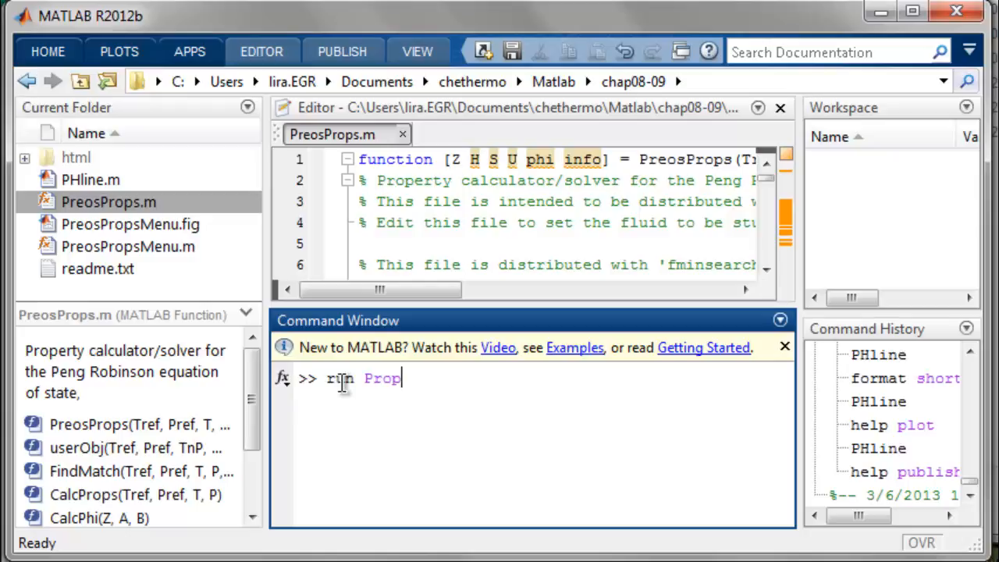
{"action": "key", "text": "BackSpace"}
{"action": "key", "text": "BackSpace"}
{"action": "type", "text": "eop"}
{"action": "key", "text": "BackSpace"}
{"action": "key", "text": "BackSpace"}
{"action": "type", "text": "osPor"}
{"action": "key", "text": "BackSpace"}
{"action": "key", "text": "BackSpace"}
{"action": "type", "text": "rops"}
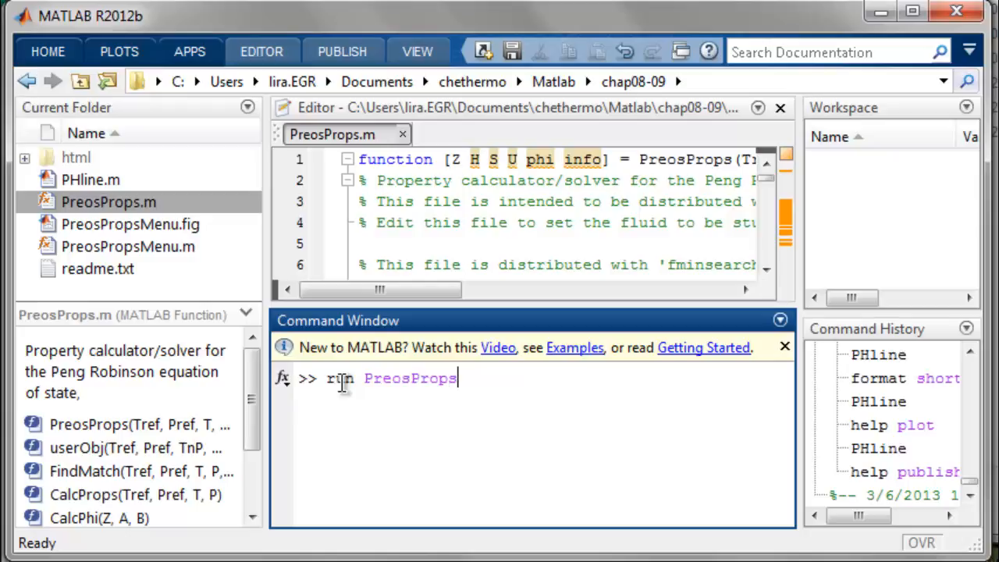
{"action": "key", "text": "Tab"}
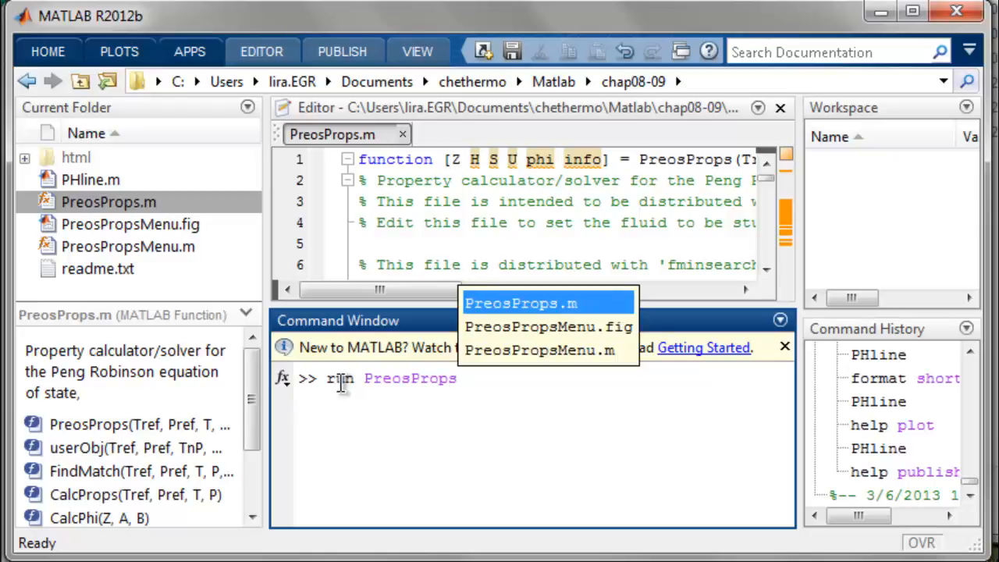
{"action": "left_click", "coordinate": [517, 353]}
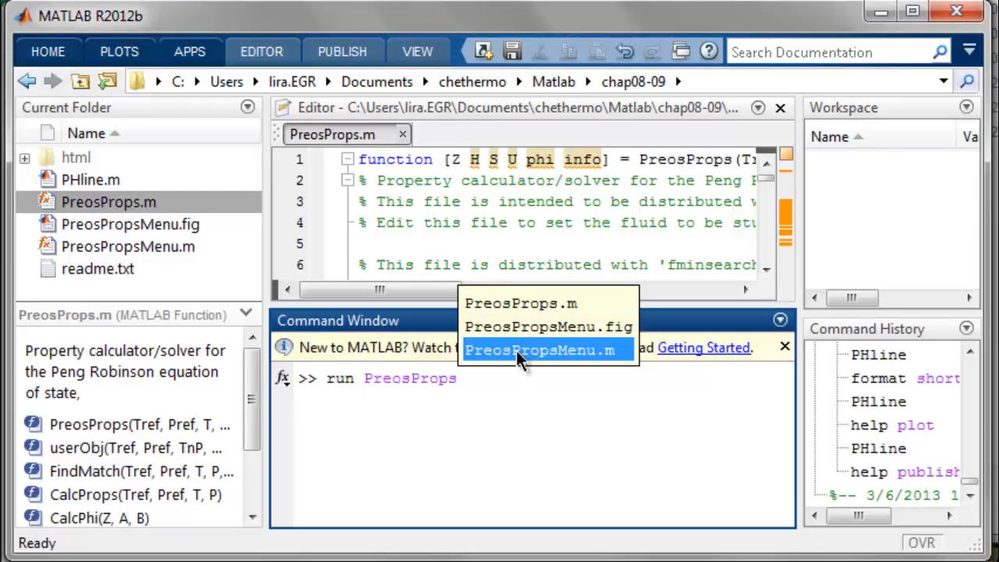
{"action": "double_click", "coordinate": [516, 353]}
{"action": "key", "text": "BackSpace"}
{"action": "key", "text": "BackSpace"}
{"action": "key", "text": "Return"}
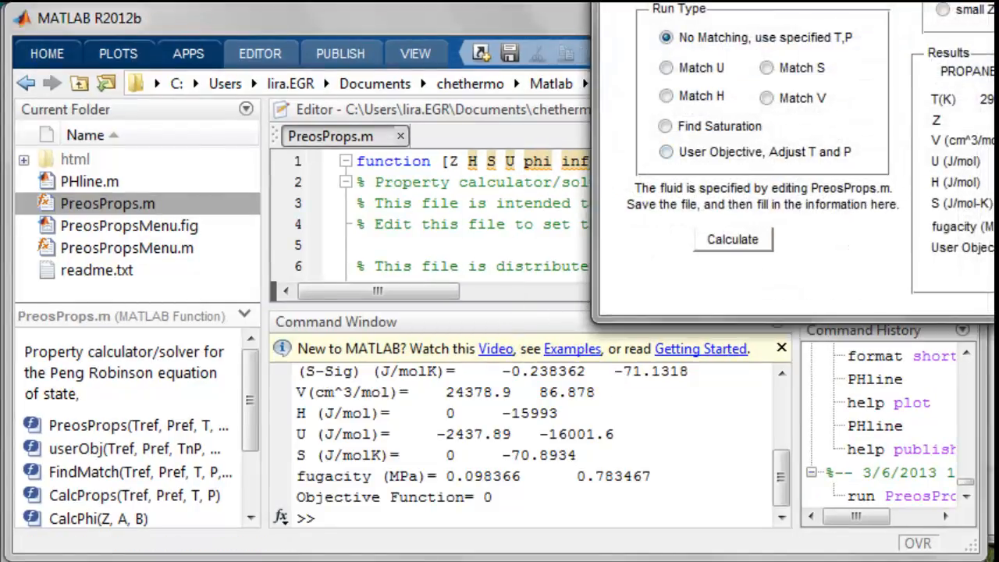
{"action": "left_click_drag", "start_coordinate": [990, 1], "coordinate": [557, 46]}
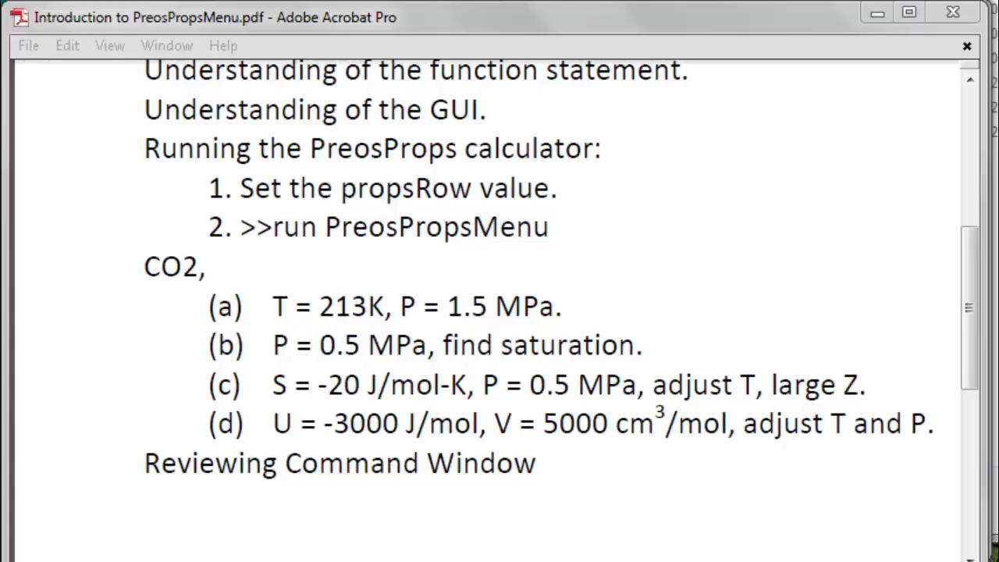
Return to MATLAB, undock the editor, and find propsRow in PreosProps.m.
{"action": "key", "text": "alt+Tab"}
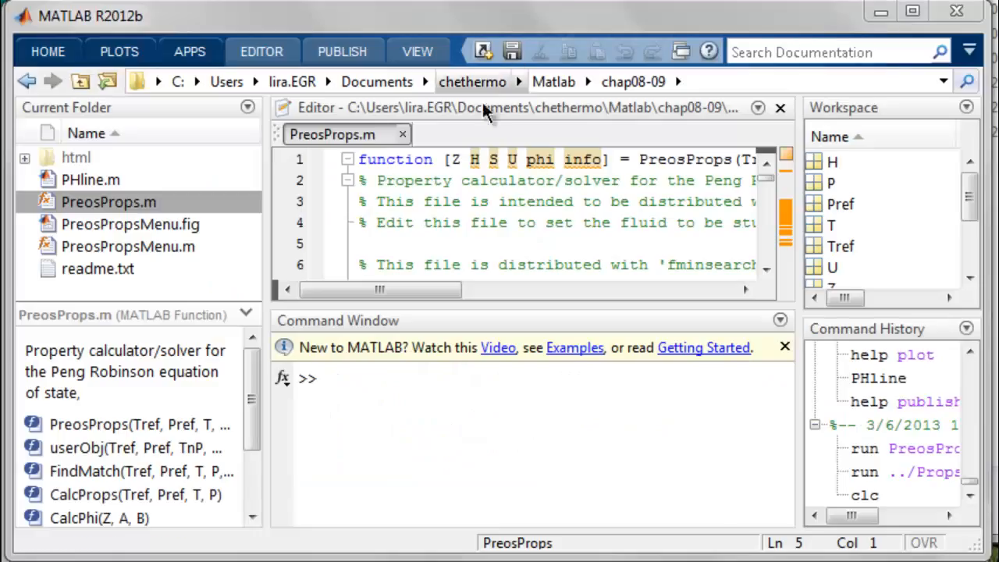
{"action": "left_click", "coordinate": [756, 108]}
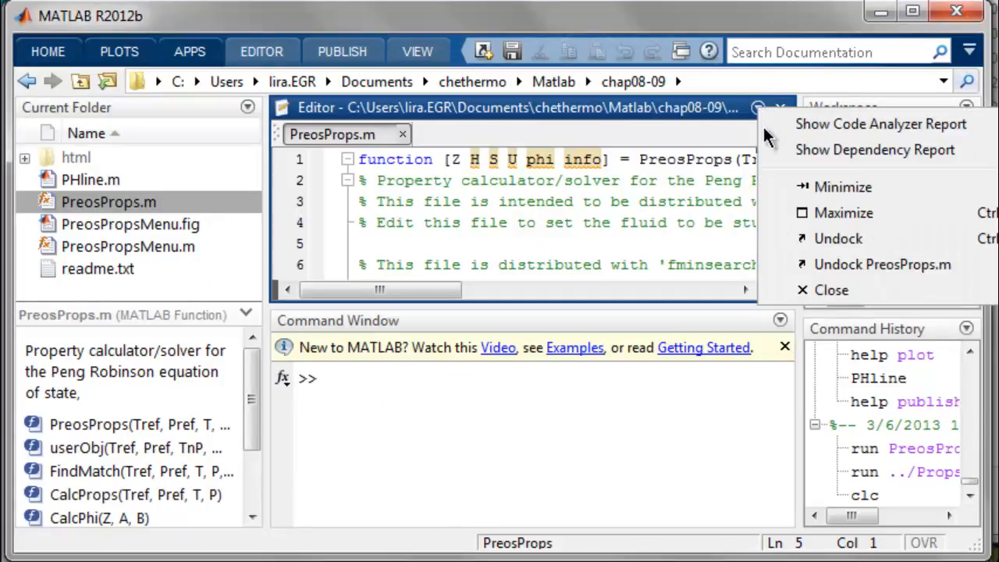
{"action": "left_click", "coordinate": [815, 241]}
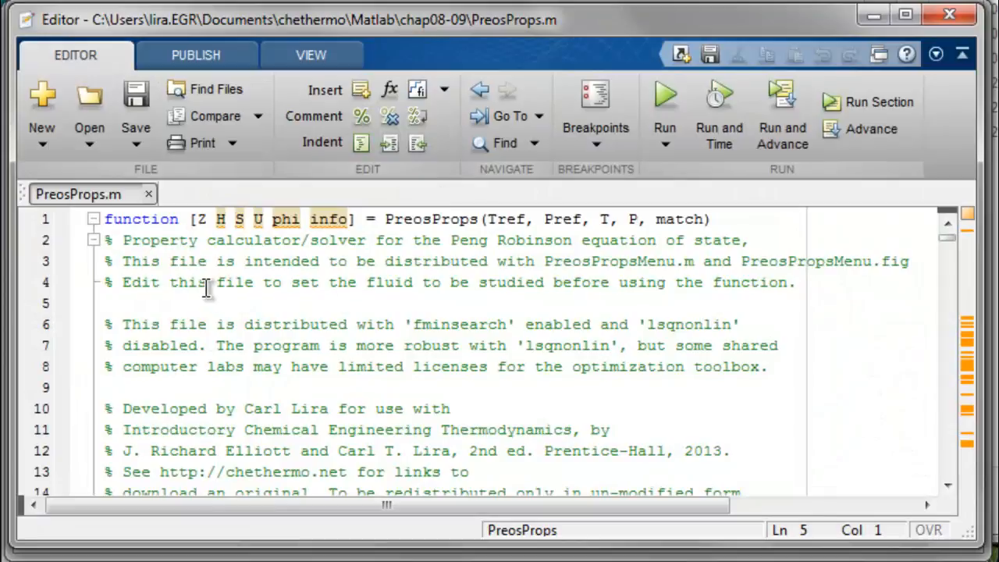
{"action": "key", "text": "ctrl+f"}
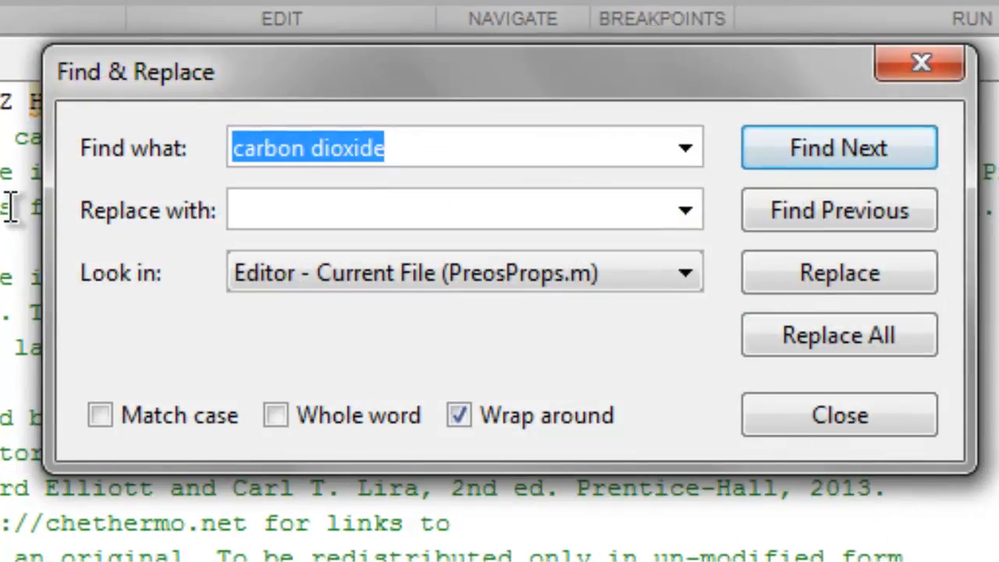
{"action": "type", "text": "propsRow"}
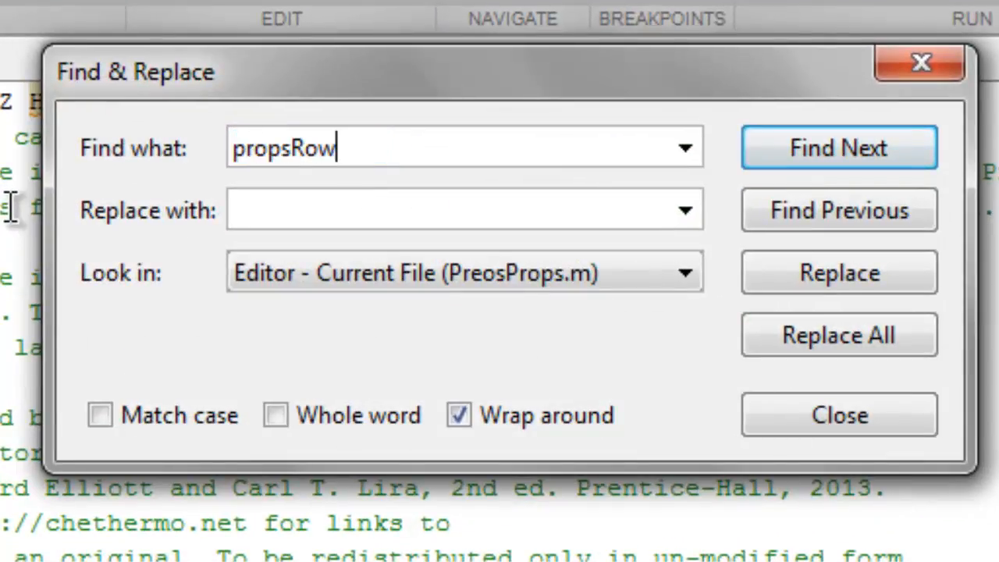
{"action": "key", "text": "Return"}
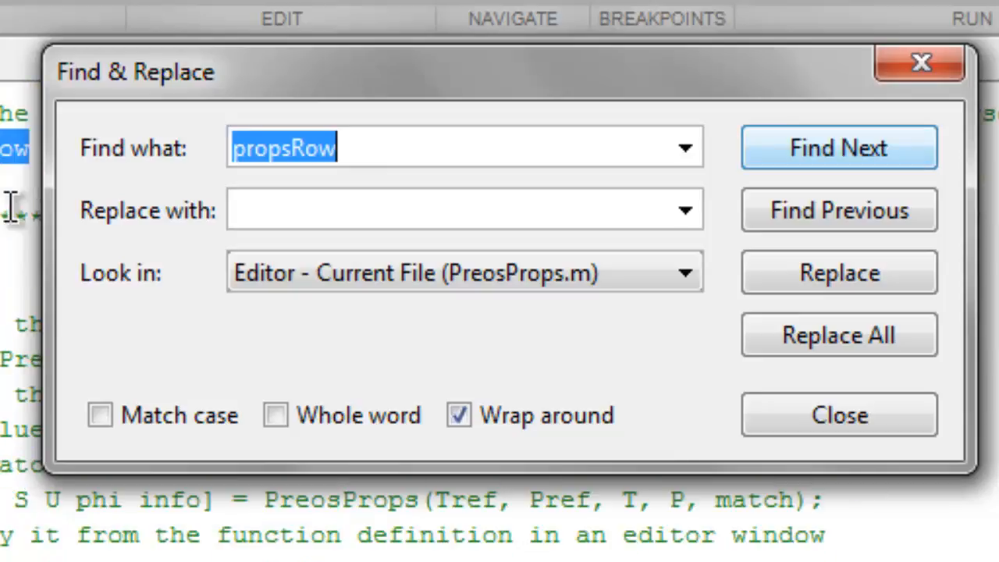
{"action": "left_click", "coordinate": [957, 76]}
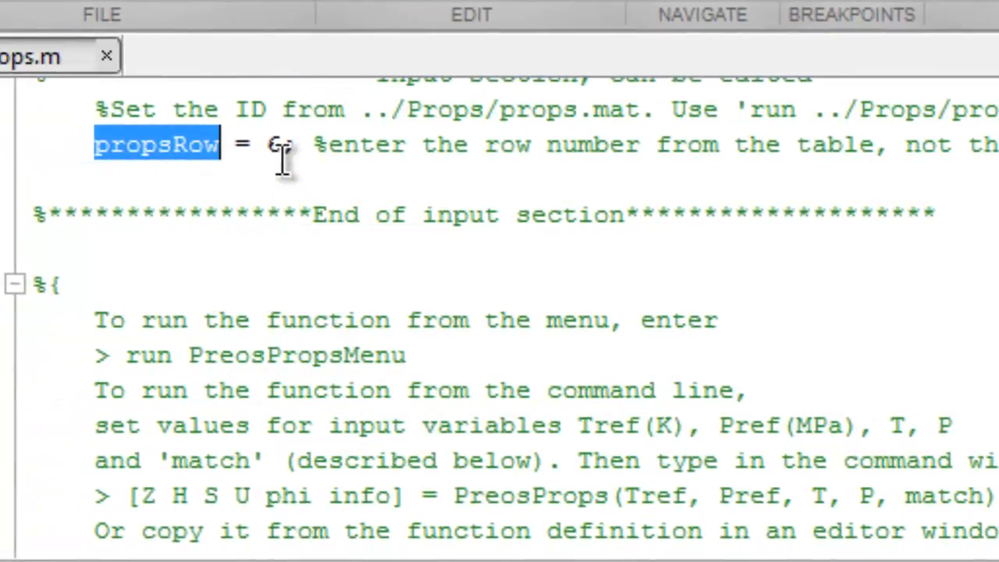
Set propsRow to 62 in PreosProps.m, save the file, and dock the editor back into MATLAB.
{"action": "left_click", "coordinate": [181, 146]}
{"action": "type", "text": "2"}
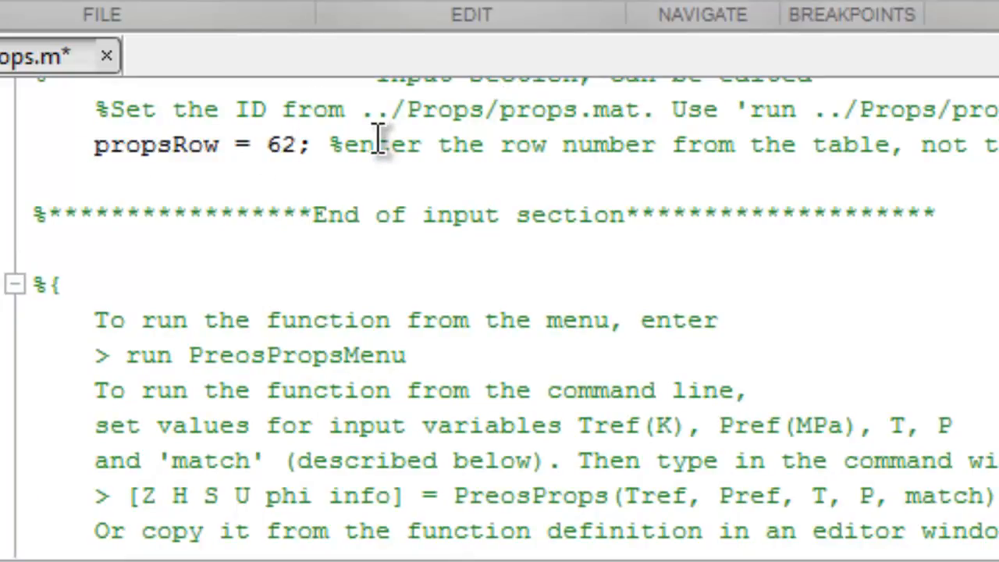
{"action": "key", "text": "ctrl+s"}
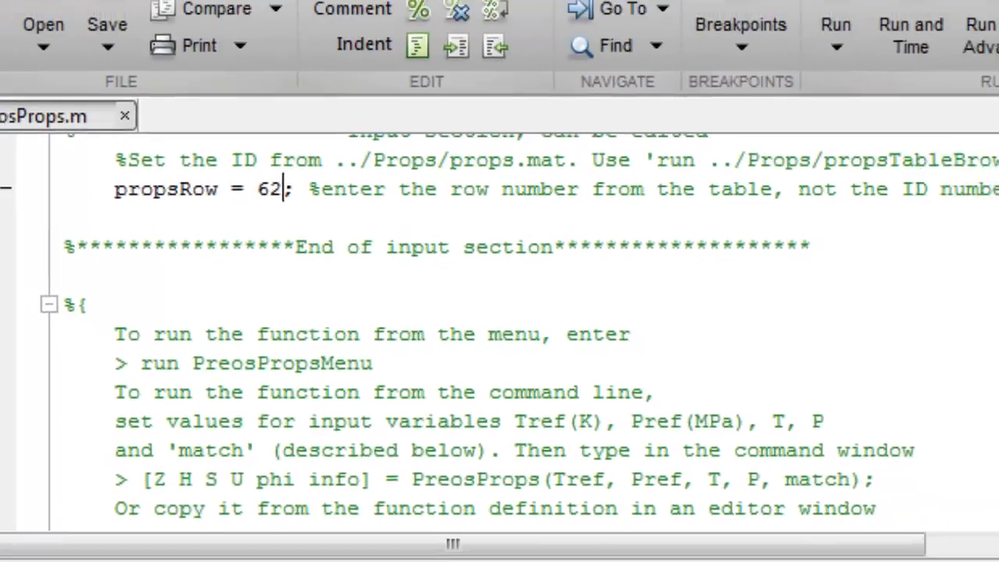
{"action": "left_click", "coordinate": [969, 41]}
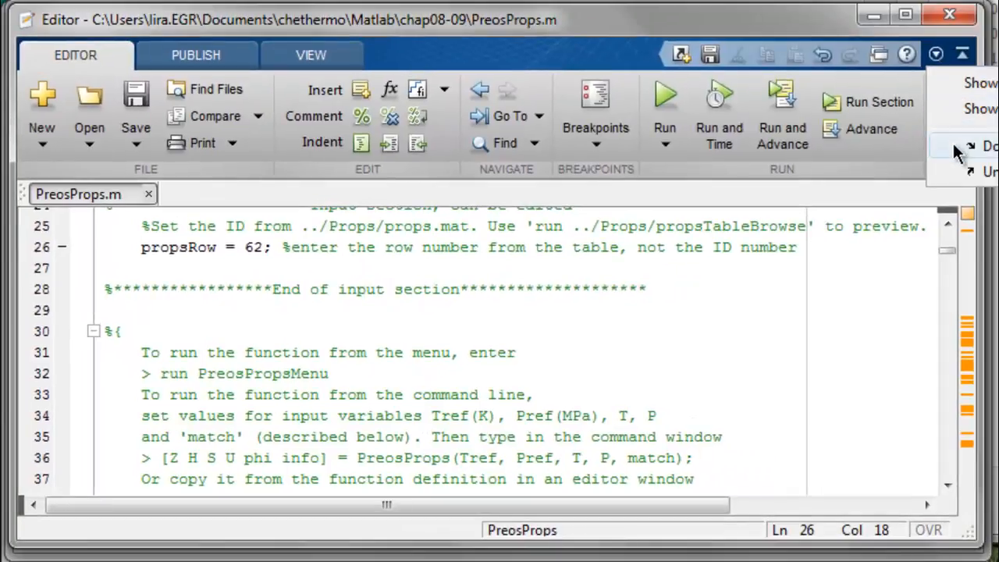
{"action": "left_click", "coordinate": [956, 146]}
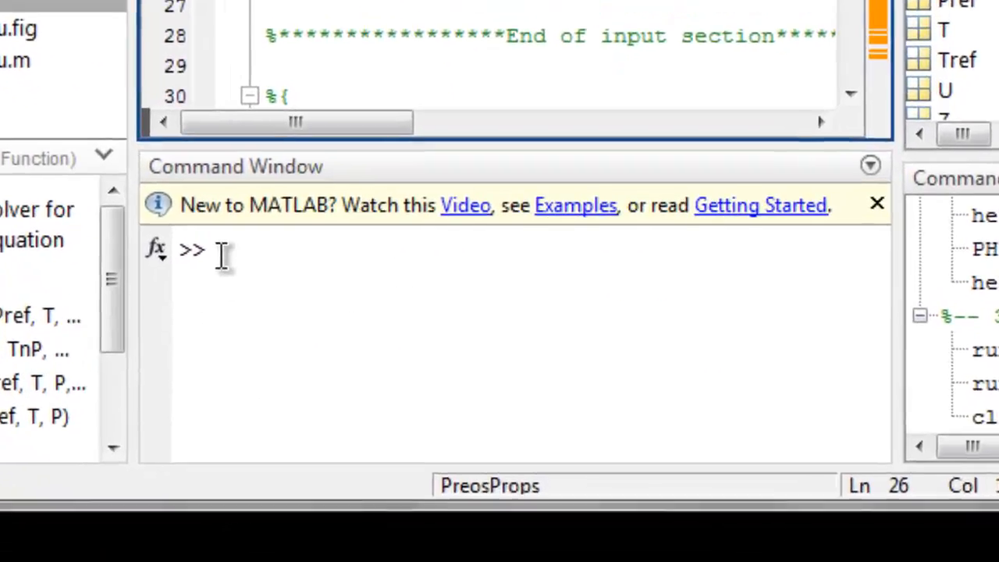
Recall the run PreosPropsMenu command at the command prompt and execute it to launch the calculator.
{"action": "left_click", "coordinate": [297, 341]}
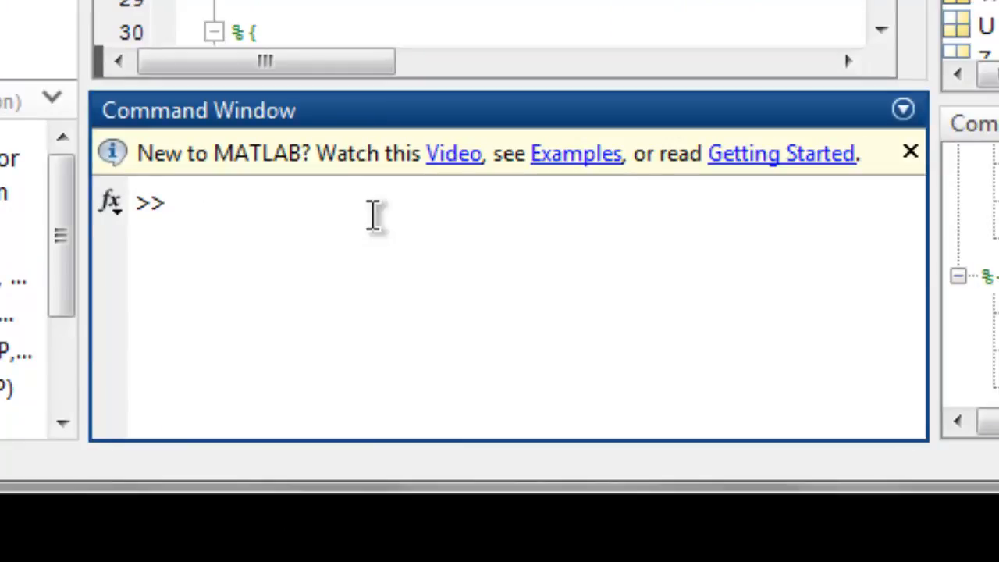
{"action": "type", "text": "run ../Props/propsTableBrowse"}
{"action": "key", "text": "Up"}
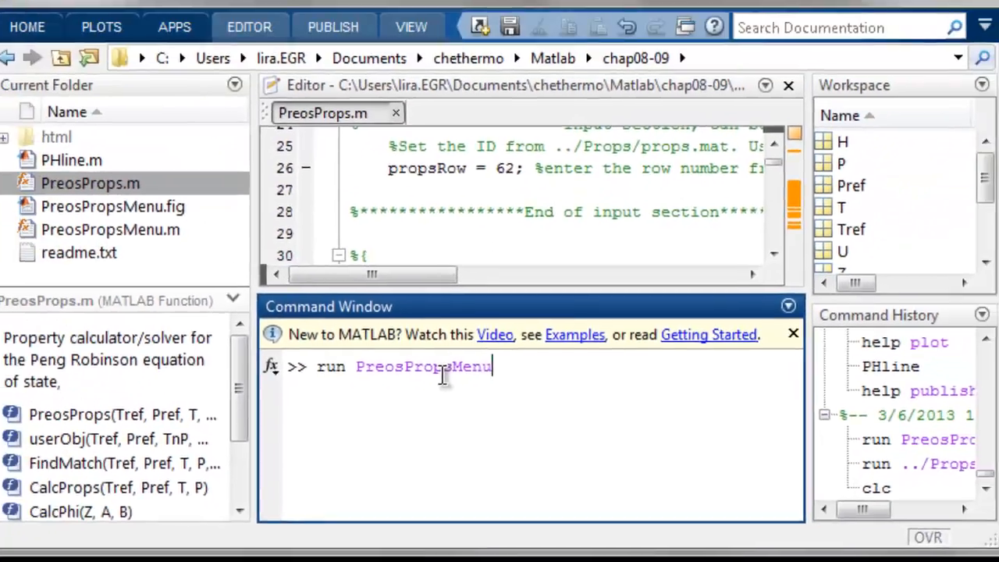
{"action": "key", "text": "Return"}
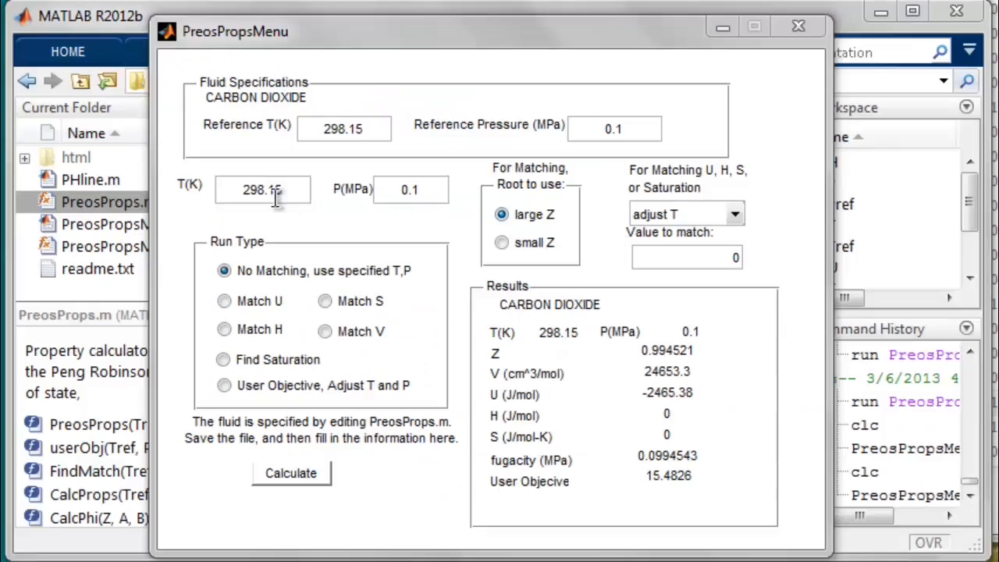
Set T to 213 K and P to .15 MPa in PreosPropsMenu and calculate the properties.
{"action": "left_click", "coordinate": [239, 190]}
{"action": "left_click_drag", "start_coordinate": [239, 190], "coordinate": [286, 197]}
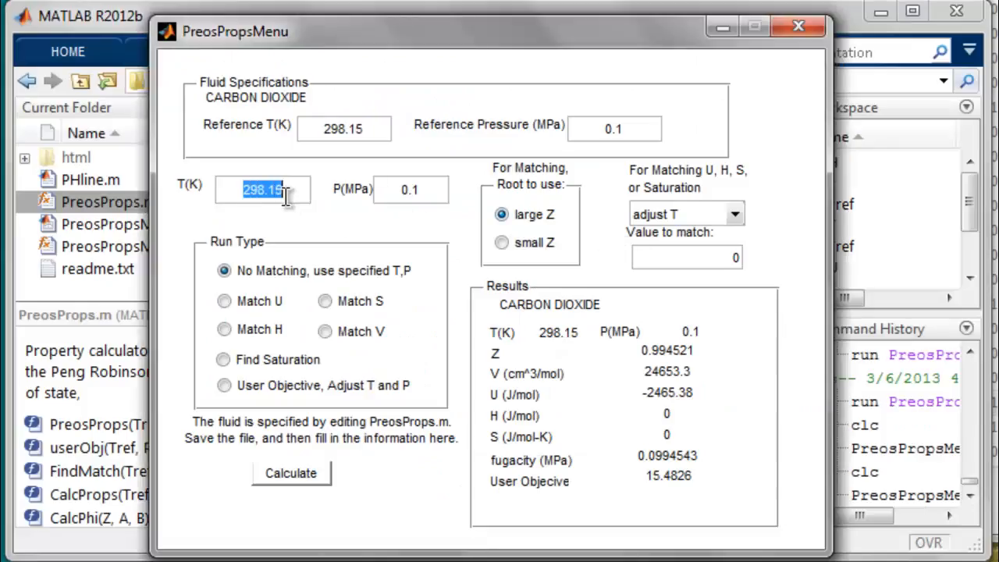
{"action": "type", "text": "213"}
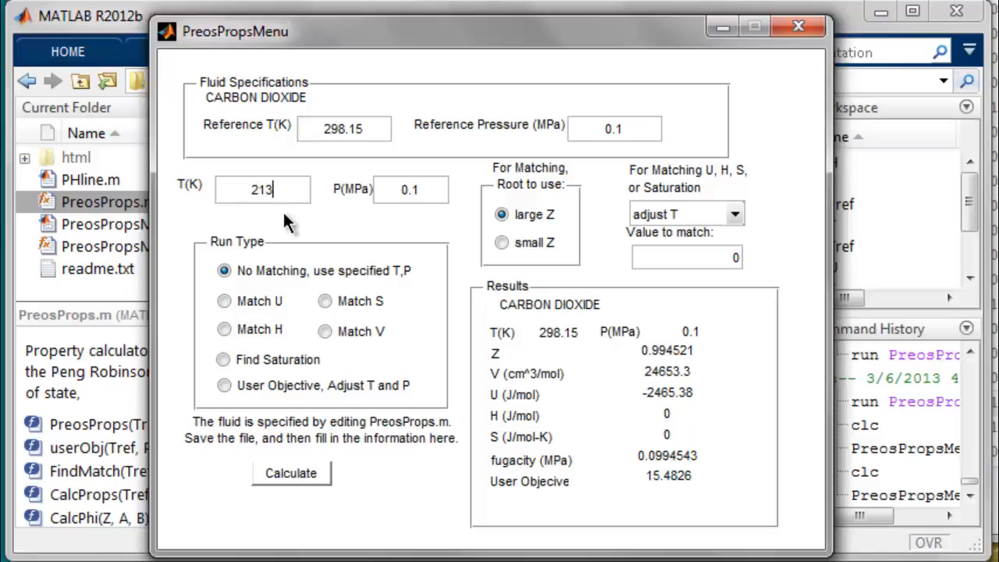
{"action": "left_click_drag", "start_coordinate": [442, 192], "coordinate": [401, 191]}
{"action": "type", "text": "1.5"}
{"action": "left_click", "coordinate": [296, 474]}
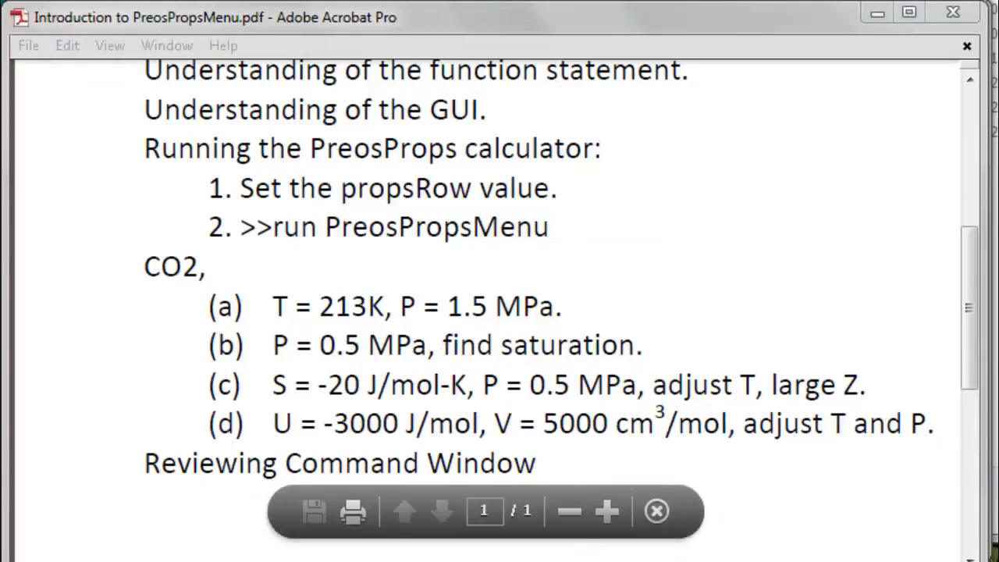
Bring PreosPropsMenu back in front of the PDF notes, set P to .5 MPa, and recalculate the properties.
{"action": "left_click", "coordinate": [807, 530]}
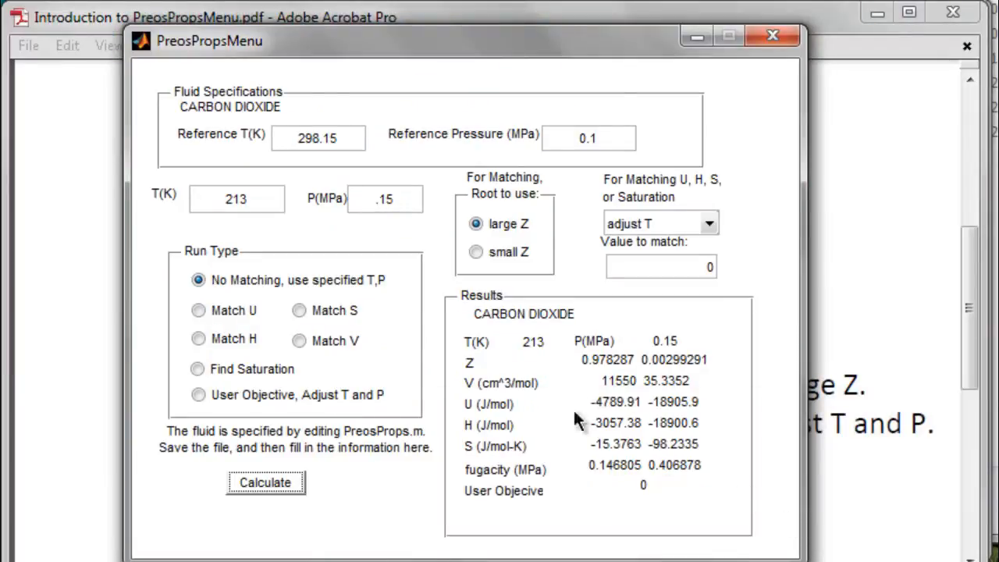
{"action": "left_click", "coordinate": [399, 198]}
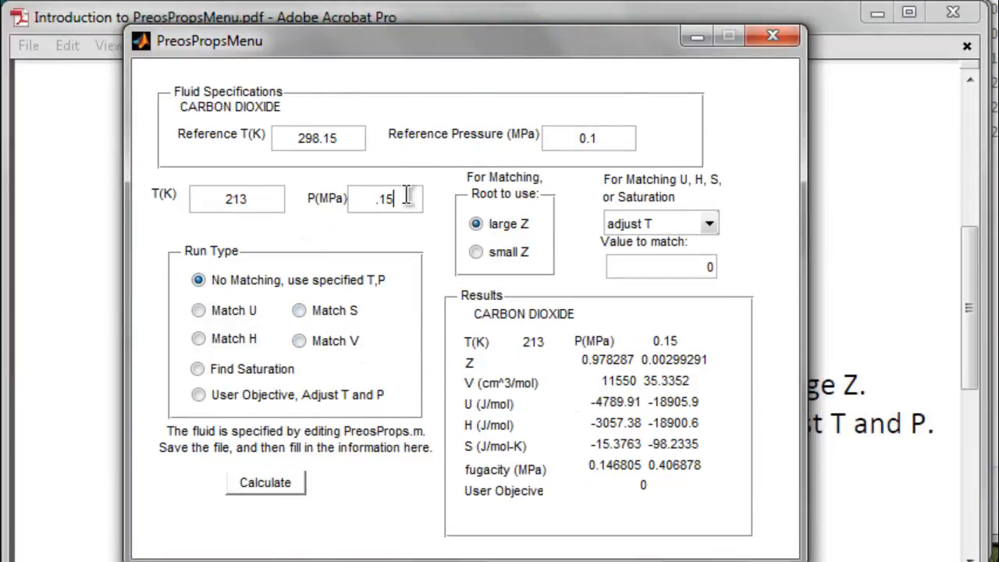
{"action": "key", "text": "BackSpace"}
{"action": "key", "text": "BackSpace"}
{"action": "key", "text": "BackSpace"}
{"action": "type", "text": ".5"}
{"action": "left_click", "coordinate": [280, 485]}
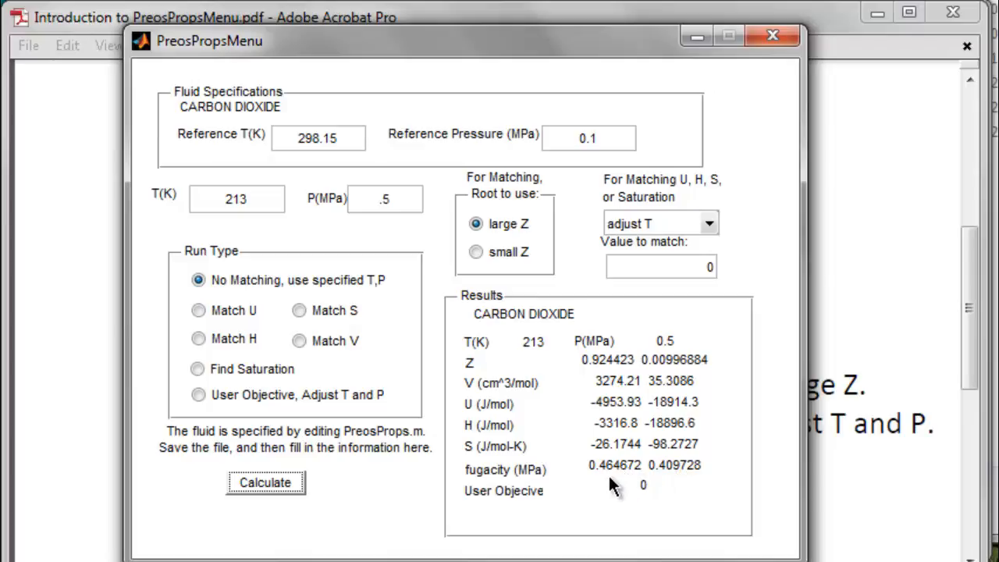
Set the run type to Find Saturation with adjust T at P .5 MPa and calculate the properties.
{"action": "left_click", "coordinate": [197, 373]}
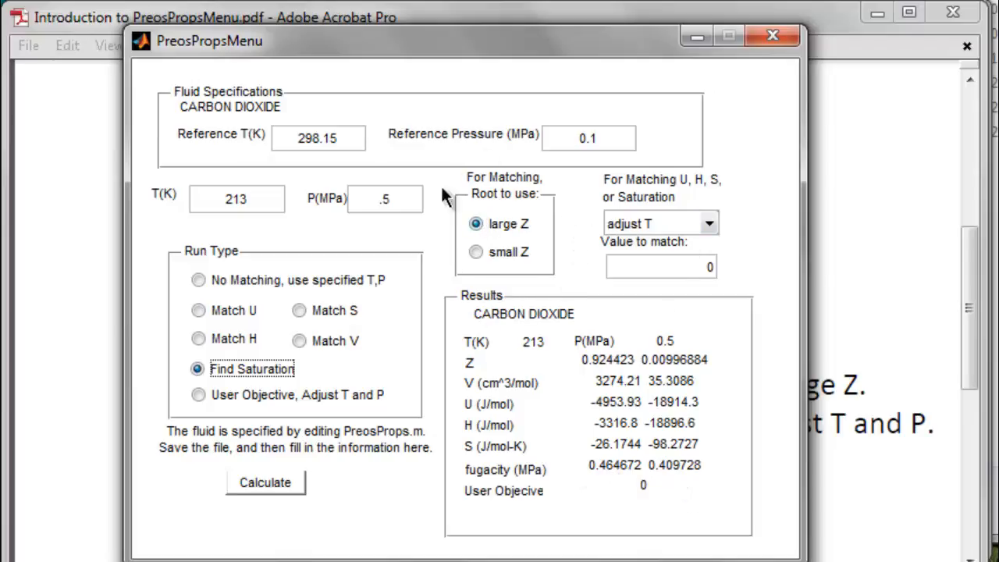
{"action": "left_click", "coordinate": [680, 229]}
{"action": "left_click", "coordinate": [647, 248]}
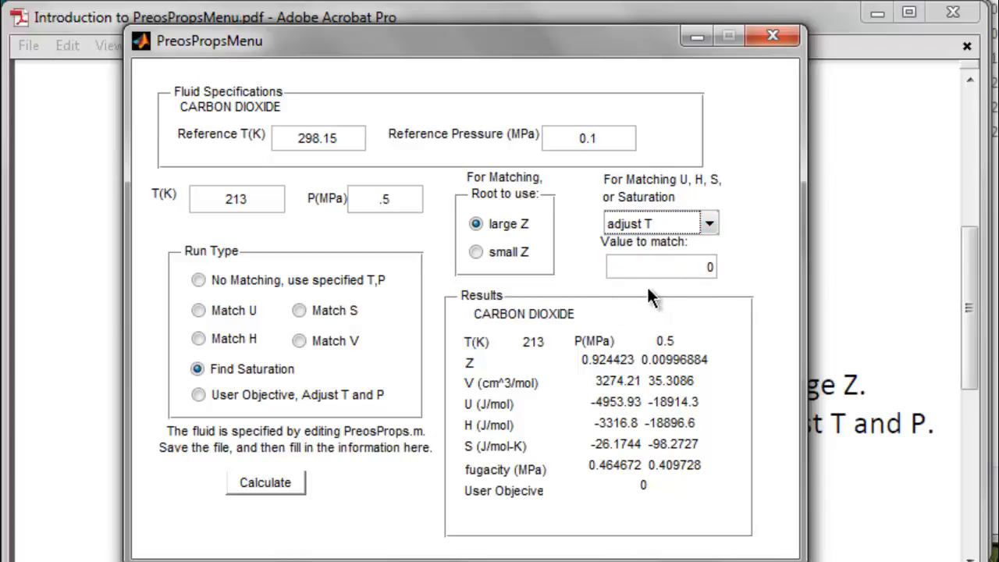
{"action": "left_click", "coordinate": [263, 484]}
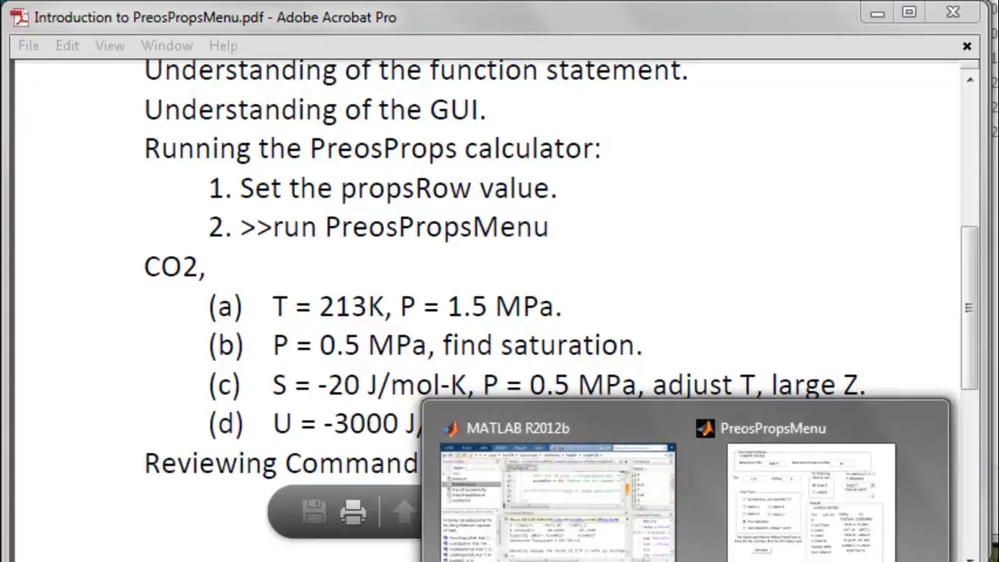
Bring PreosPropsMenu back in front, choose Match S with adjust T, set the value to match to -20, and calculate.
{"action": "left_click", "coordinate": [781, 423]}
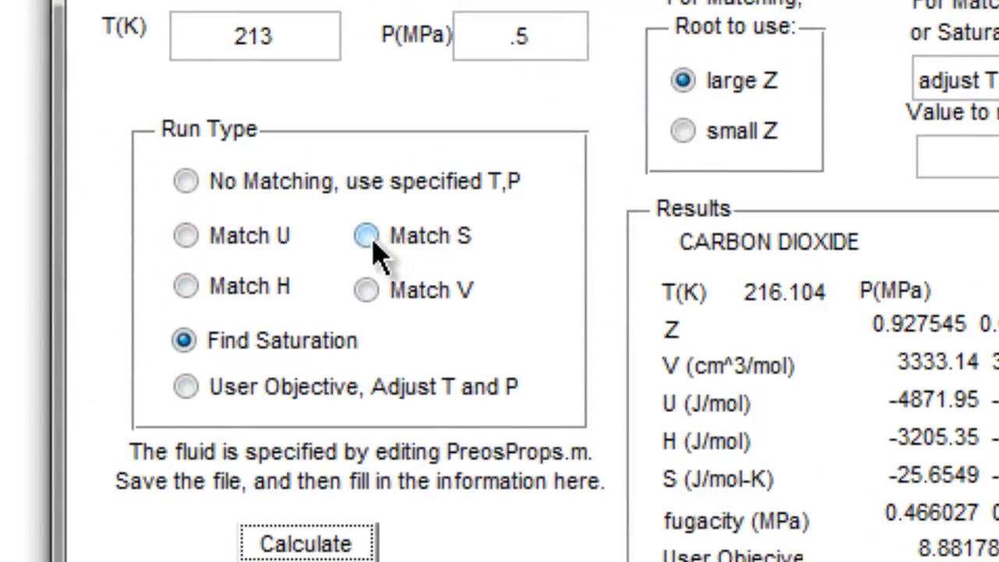
{"action": "left_click", "coordinate": [367, 240]}
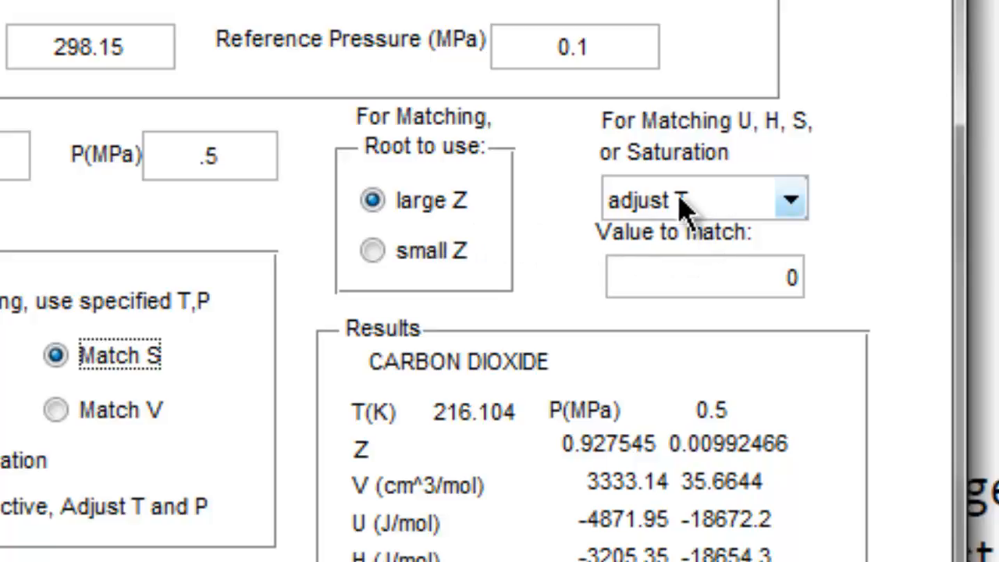
{"action": "left_click", "coordinate": [711, 204]}
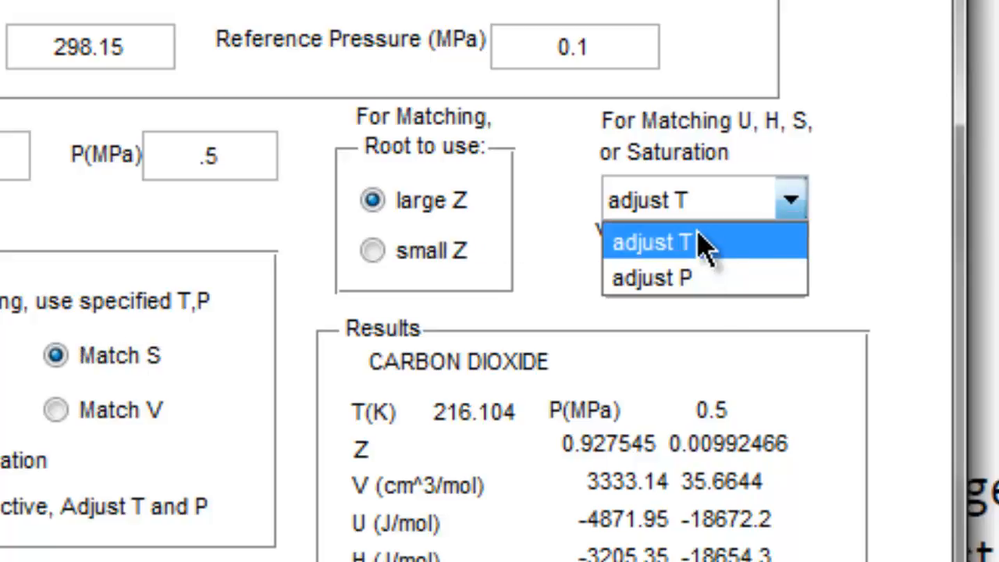
{"action": "left_click", "coordinate": [697, 245]}
{"action": "left_click", "coordinate": [751, 293]}
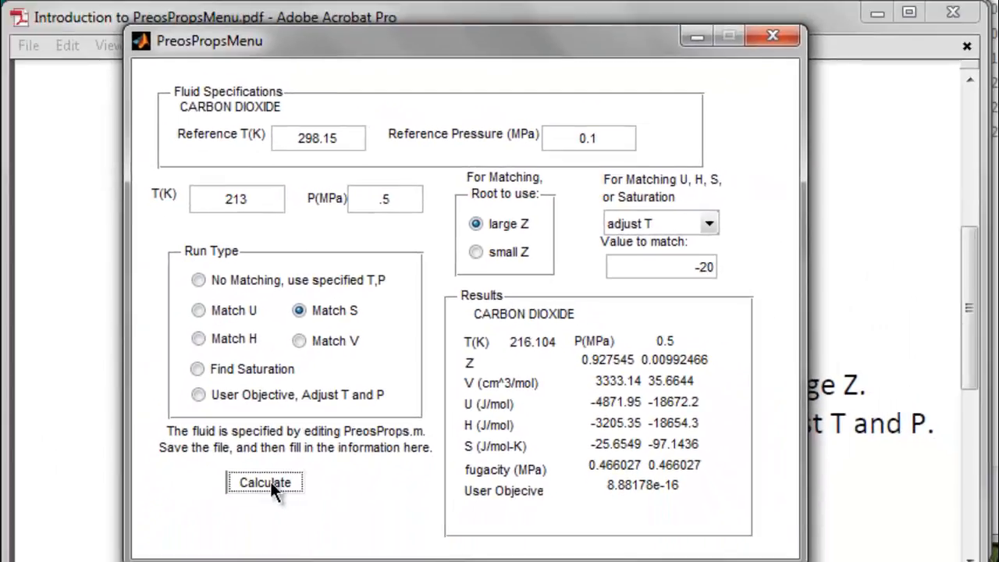
{"action": "left_click", "coordinate": [264, 482]}
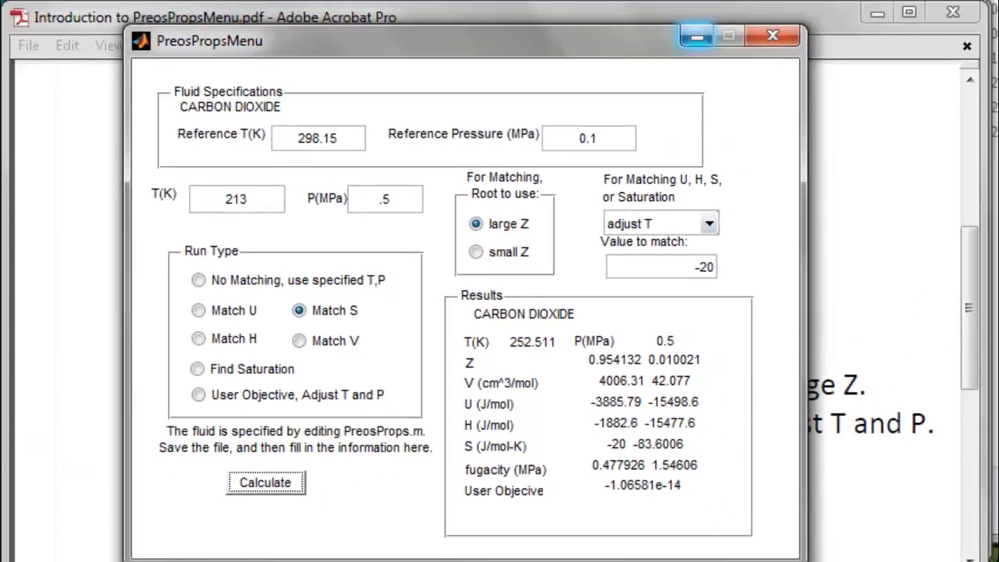
Minimize PreosPropsMenu, switch to MATLAB, and undock the PreosProps.m editor into its own window.
{"action": "left_click", "coordinate": [696, 36]}
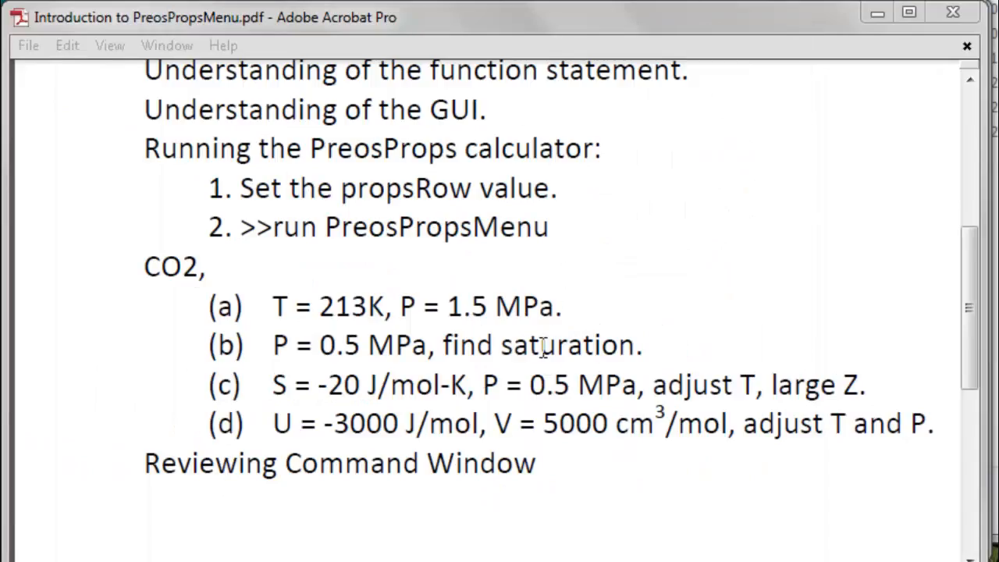
{"action": "mouse_move", "coordinate": [568, 478]}
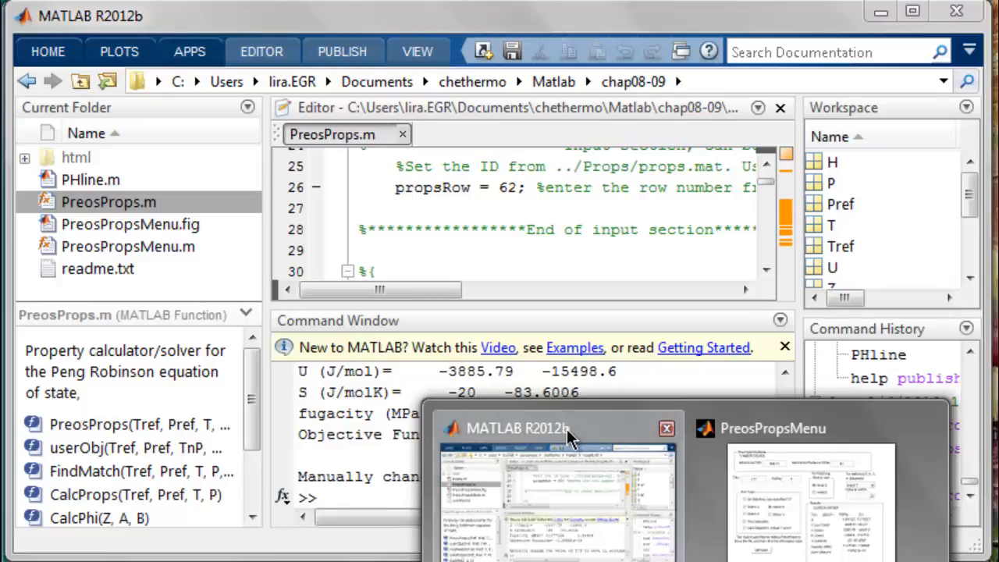
{"action": "left_click", "coordinate": [538, 423]}
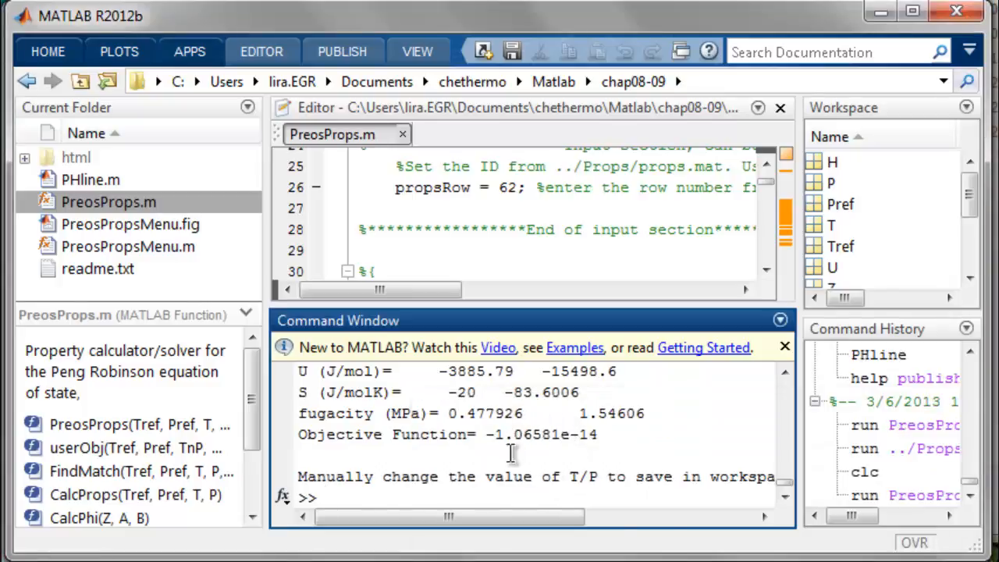
{"action": "left_click", "coordinate": [406, 166]}
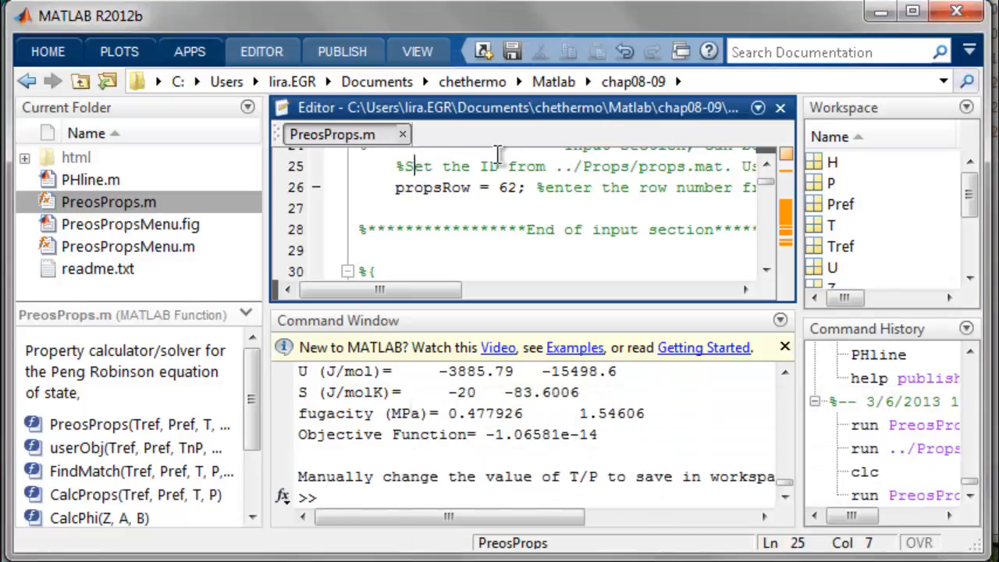
{"action": "left_click", "coordinate": [758, 108]}
{"action": "left_click", "coordinate": [833, 242]}
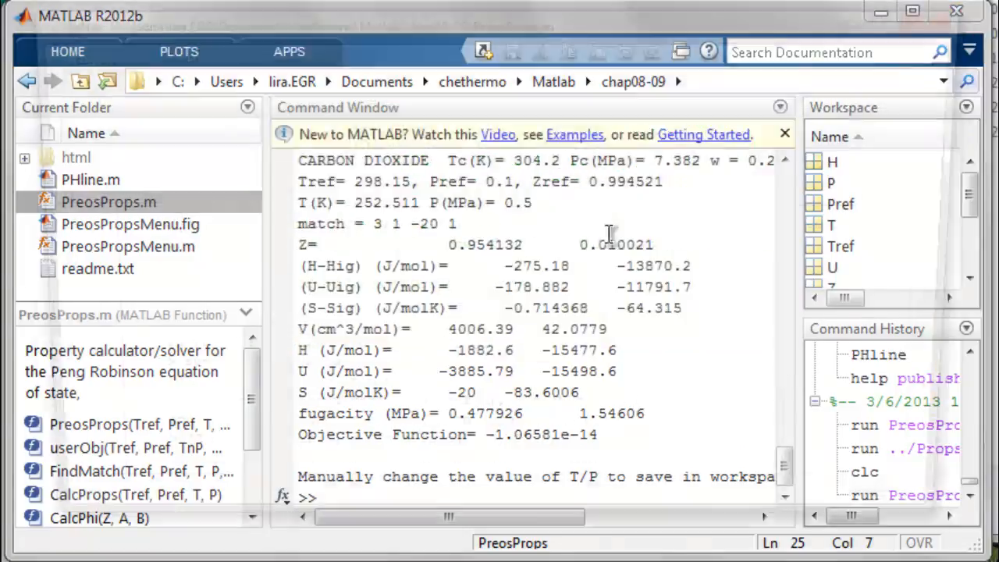
Search PreosProps.m for userObj up to its function definition, and close the search dialog.
{"action": "key", "text": "ctrl+f"}
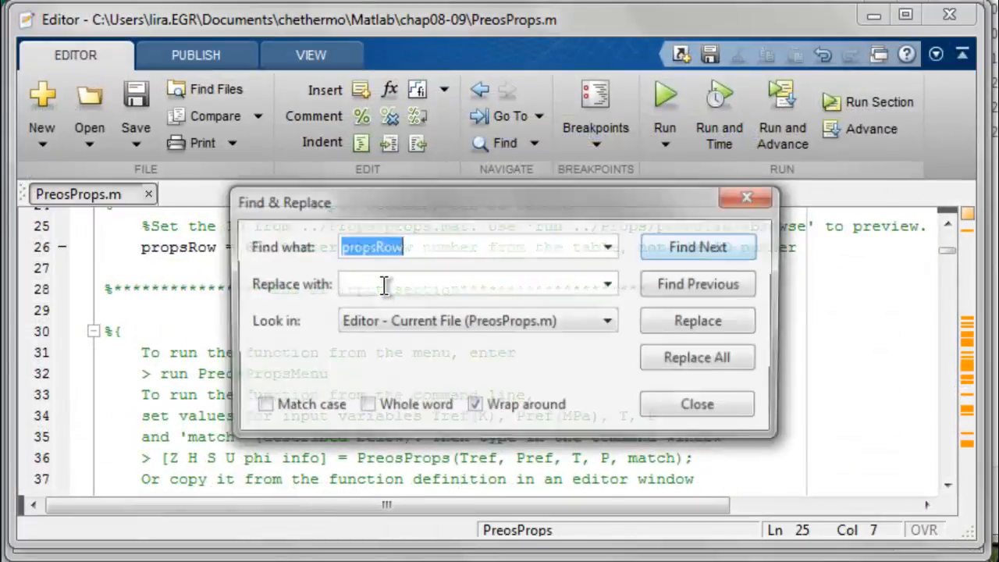
{"action": "type", "text": "os"}
{"action": "key", "text": "BackSpace"}
{"action": "key", "text": "BackSpace"}
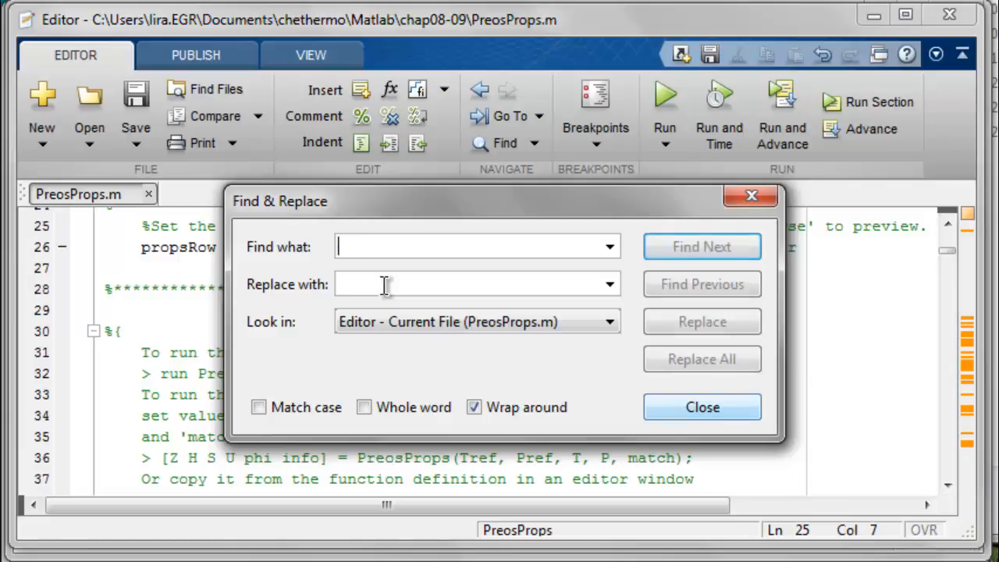
{"action": "type", "text": "userObj"}
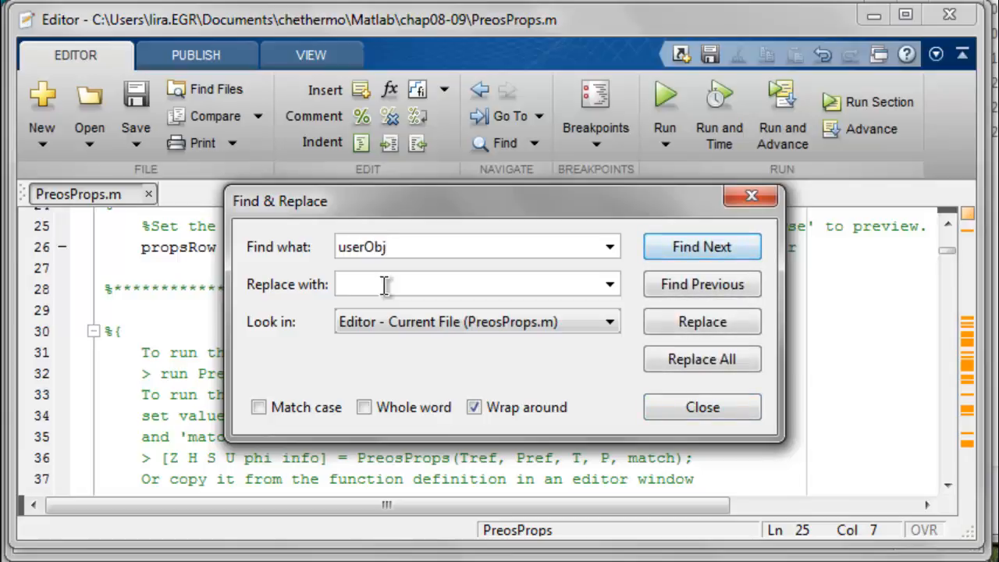
{"action": "left_click", "coordinate": [726, 255]}
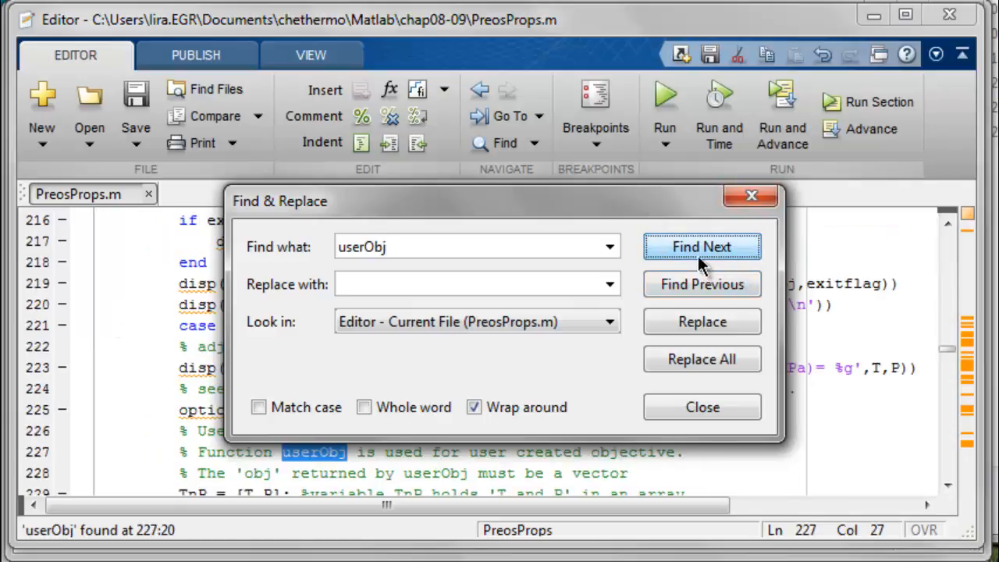
{"action": "left_click", "coordinate": [692, 253]}
{"action": "left_click", "coordinate": [694, 253]}
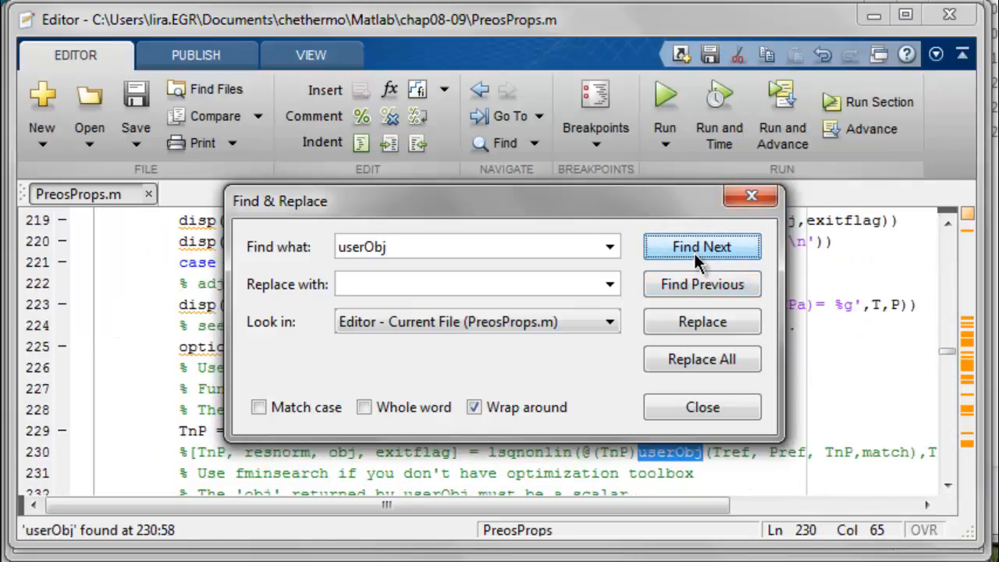
{"action": "left_click_drag", "start_coordinate": [559, 213], "coordinate": [545, 150]}
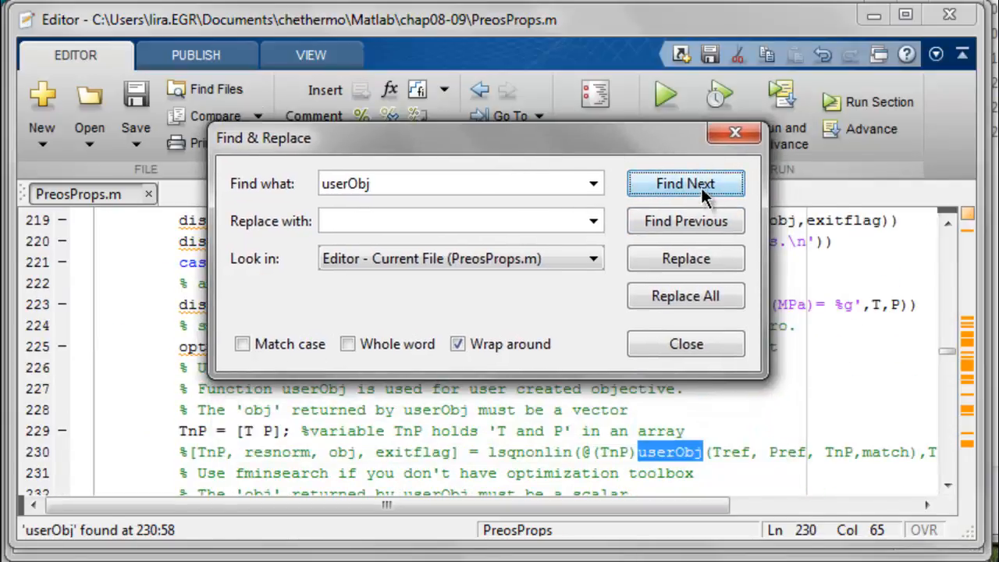
{"action": "left_click", "coordinate": [700, 187]}
{"action": "left_click", "coordinate": [701, 187]}
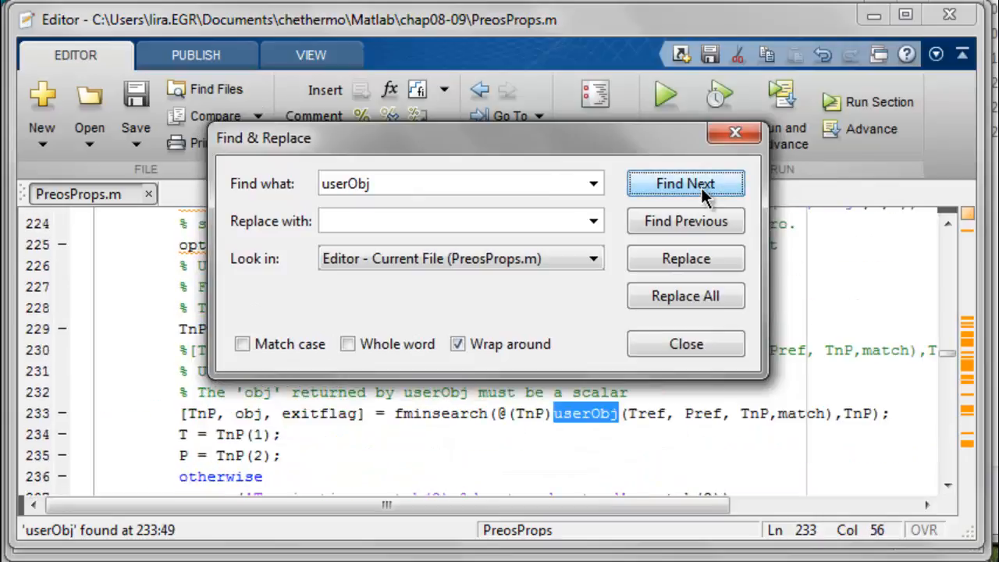
{"action": "left_click", "coordinate": [700, 187]}
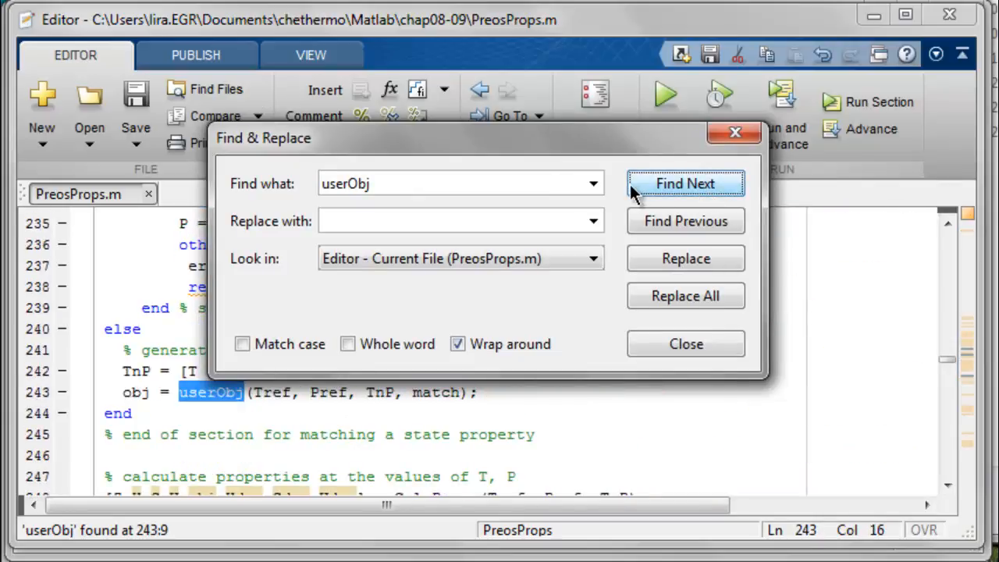
{"action": "left_click", "coordinate": [676, 192]}
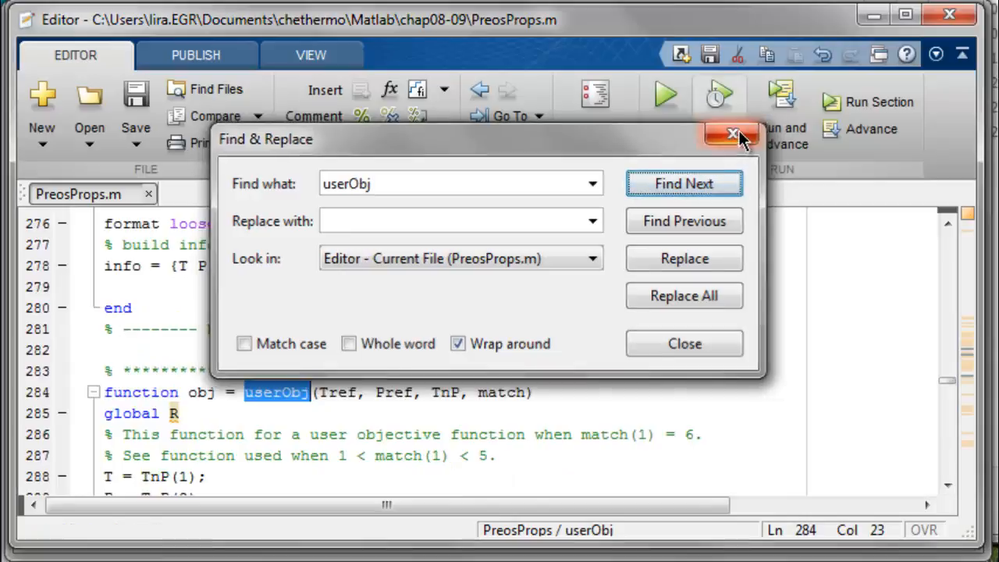
{"action": "left_click", "coordinate": [737, 132]}
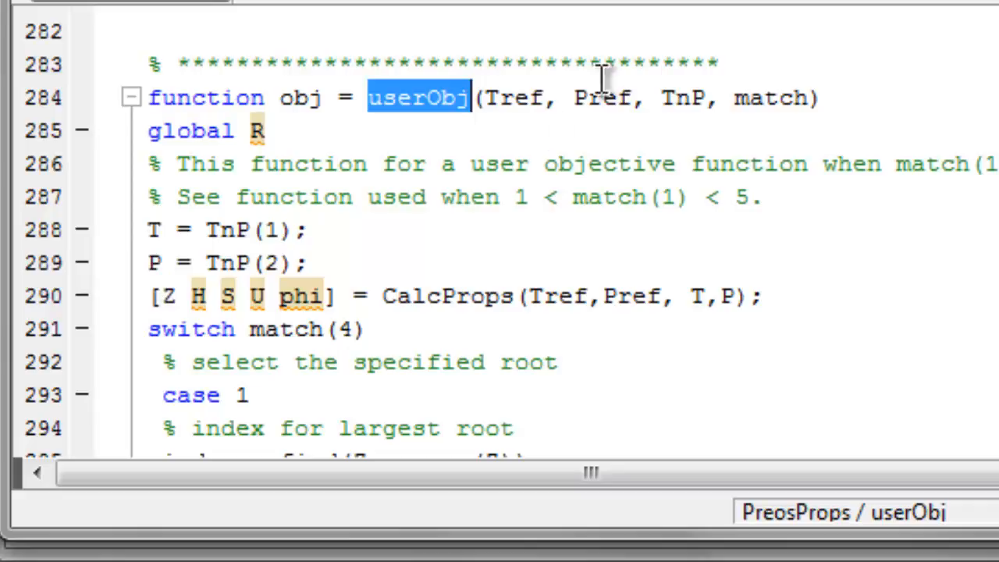
In userObj, set obj1 to (Z(index)*R*T/P)/5000 - 1 and obj2 to the matching U(index) expression for -3000 J/mol, based on the commented examples.
{"action": "scroll", "coordinate": [204, 230], "scroll_direction": "down", "scroll_amount": 1}
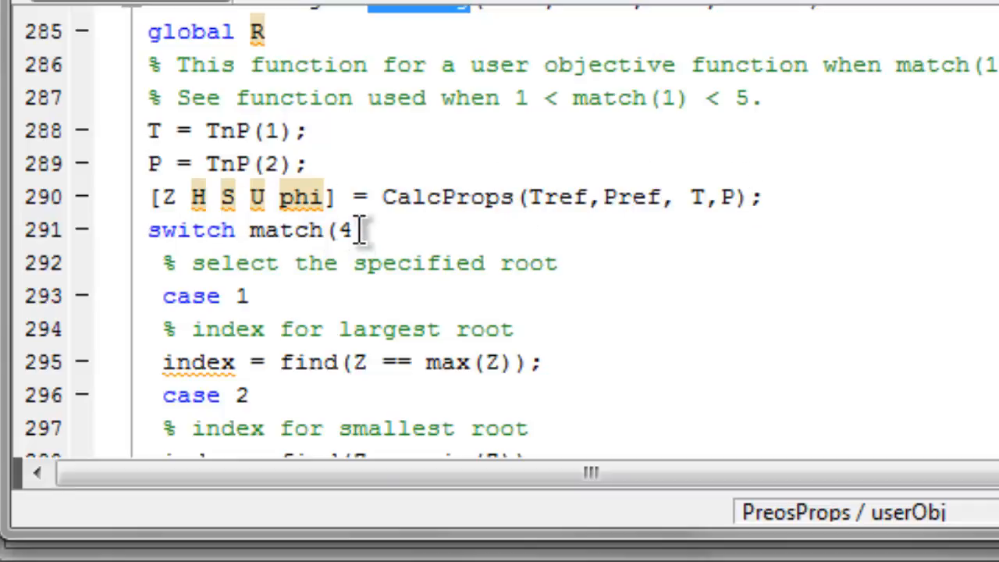
{"action": "scroll", "coordinate": [364, 230], "scroll_direction": "down", "scroll_amount": 1}
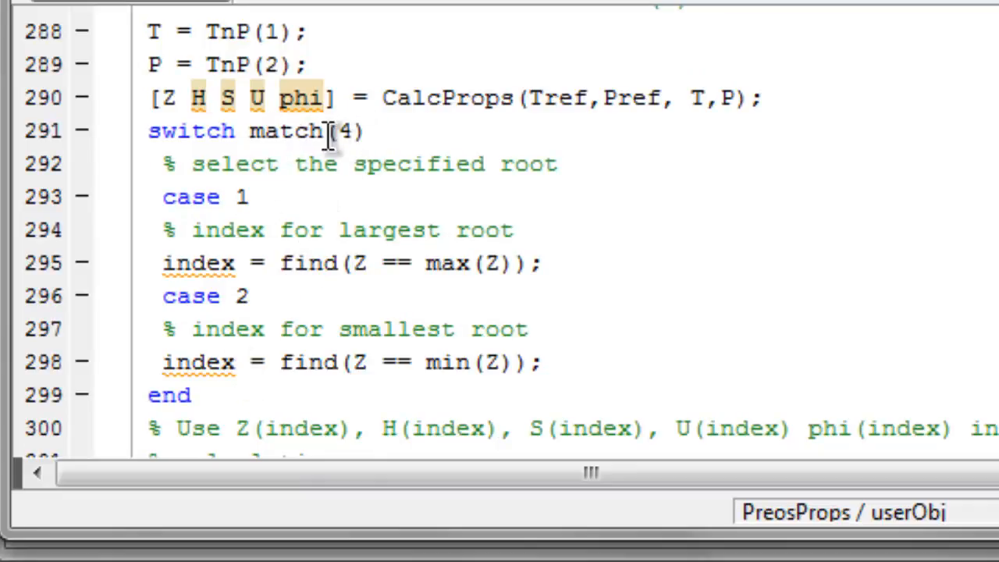
{"action": "scroll", "coordinate": [366, 269], "scroll_direction": "down", "scroll_amount": 2}
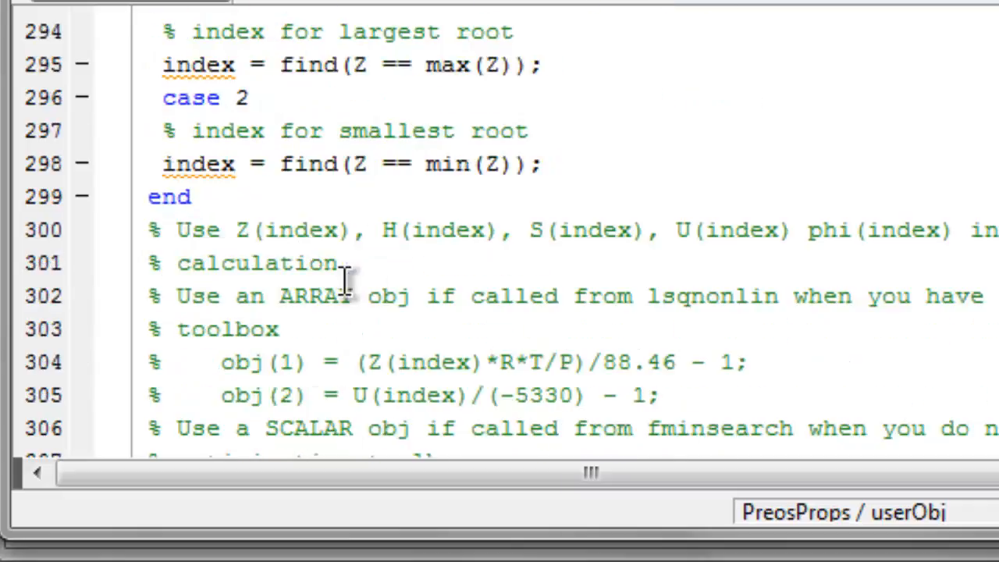
{"action": "scroll", "coordinate": [183, 199], "scroll_direction": "down", "scroll_amount": 1}
{"action": "scroll", "coordinate": [183, 199], "scroll_direction": "down", "scroll_amount": 1}
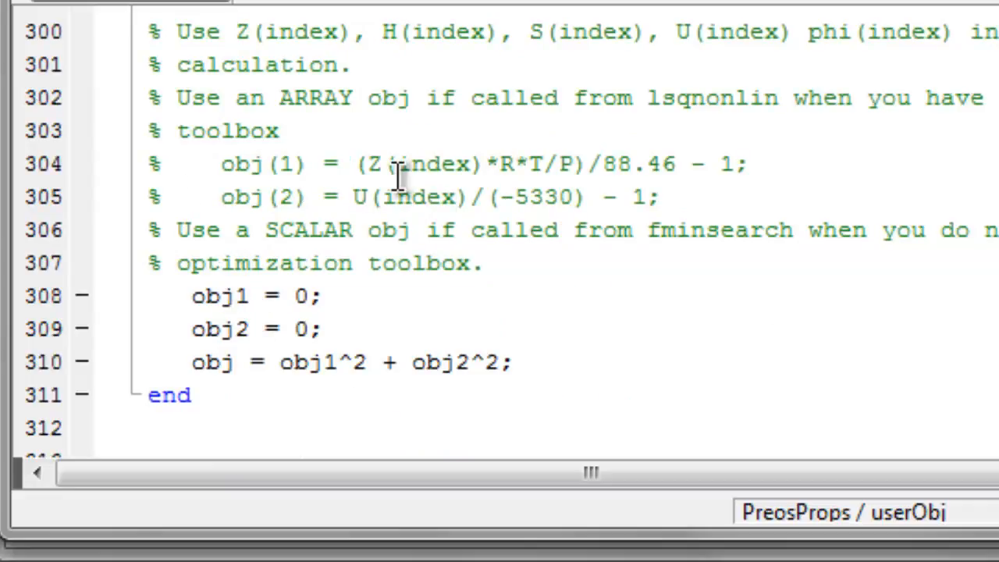
{"action": "scroll", "coordinate": [374, 180], "scroll_direction": "up", "scroll_amount": 1}
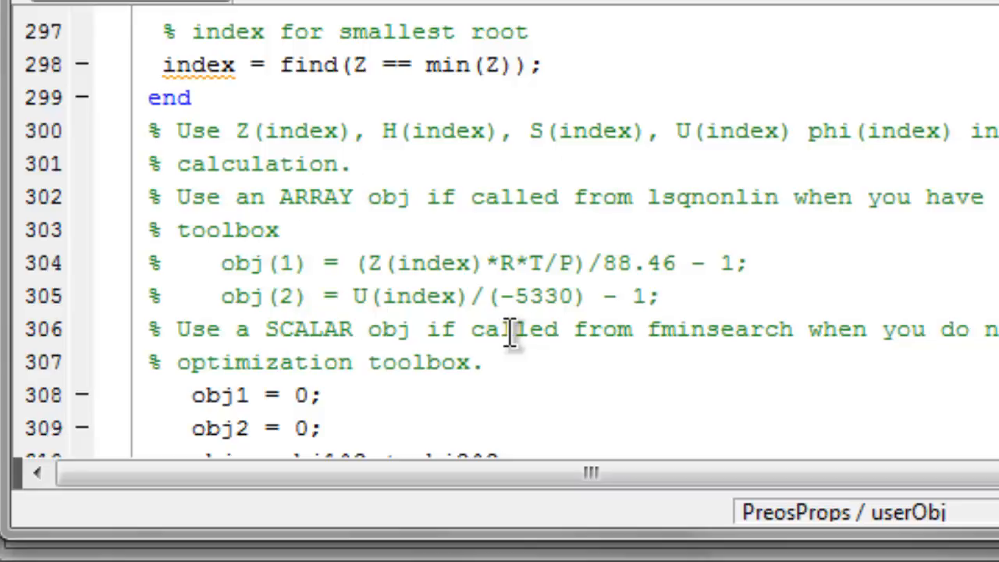
{"action": "scroll", "coordinate": [512, 332], "scroll_direction": "down", "scroll_amount": 1}
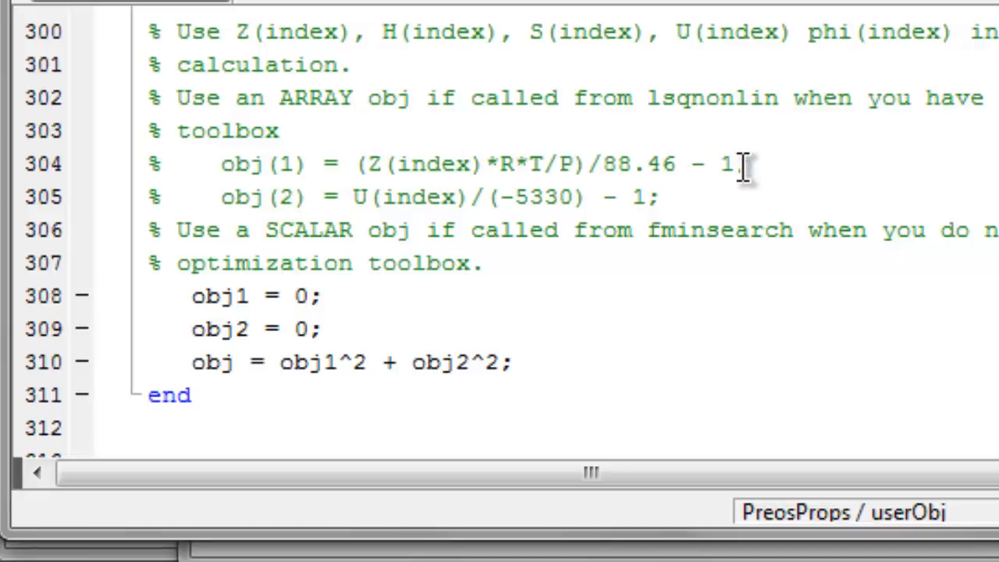
{"action": "left_click", "coordinate": [677, 165]}
{"action": "left_click_drag", "start_coordinate": [357, 163], "coordinate": [740, 168]}
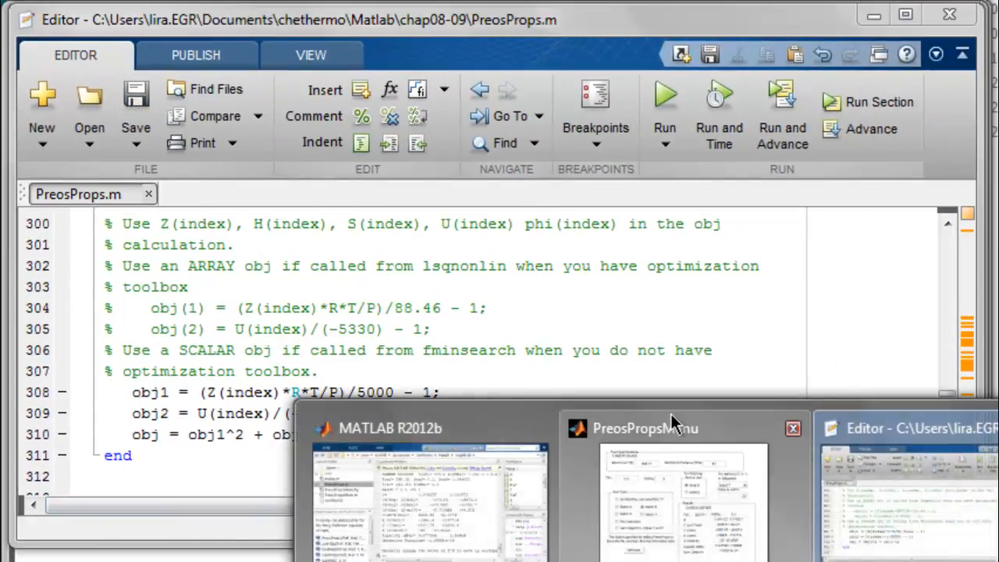
Bring PreosPropsMenu forward, select the User Objective, Adjust T and P run type, and calculate the properties.
{"action": "left_click", "coordinate": [670, 412]}
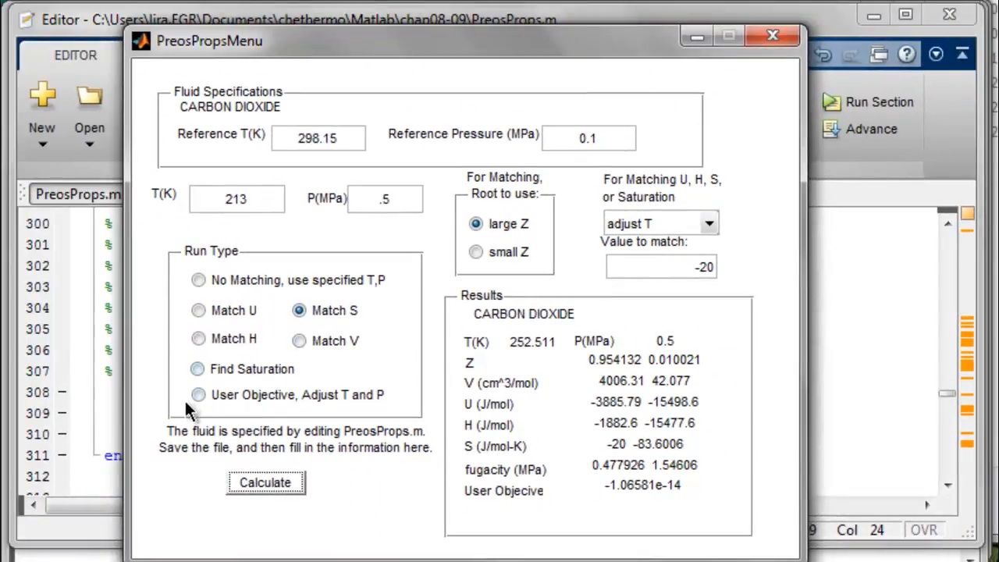
{"action": "left_click", "coordinate": [198, 395]}
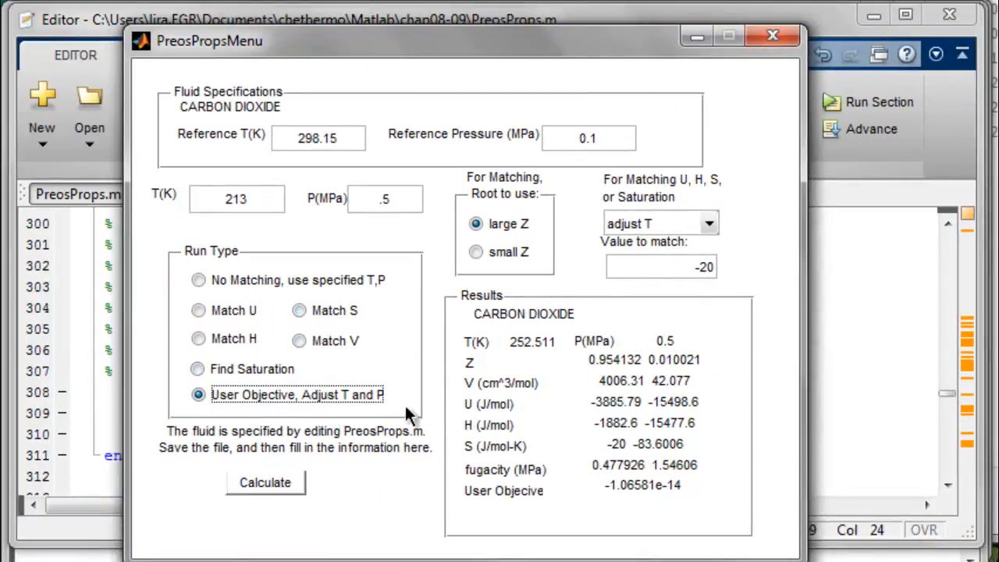
{"action": "left_click", "coordinate": [263, 484]}
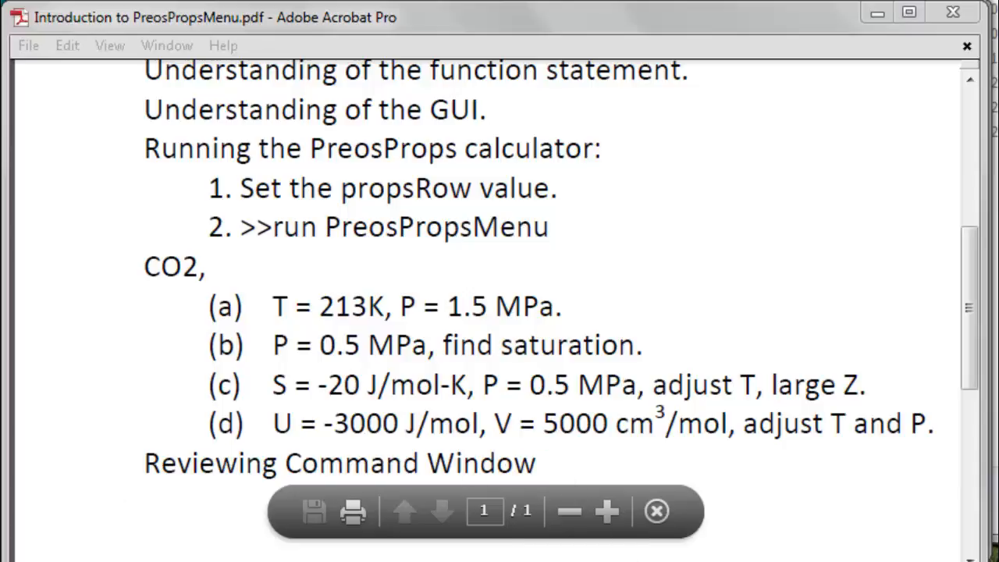
Switch to MATLAB and review the Command Window output of the user objective run.
{"action": "mouse_move", "coordinate": [703, 558]}
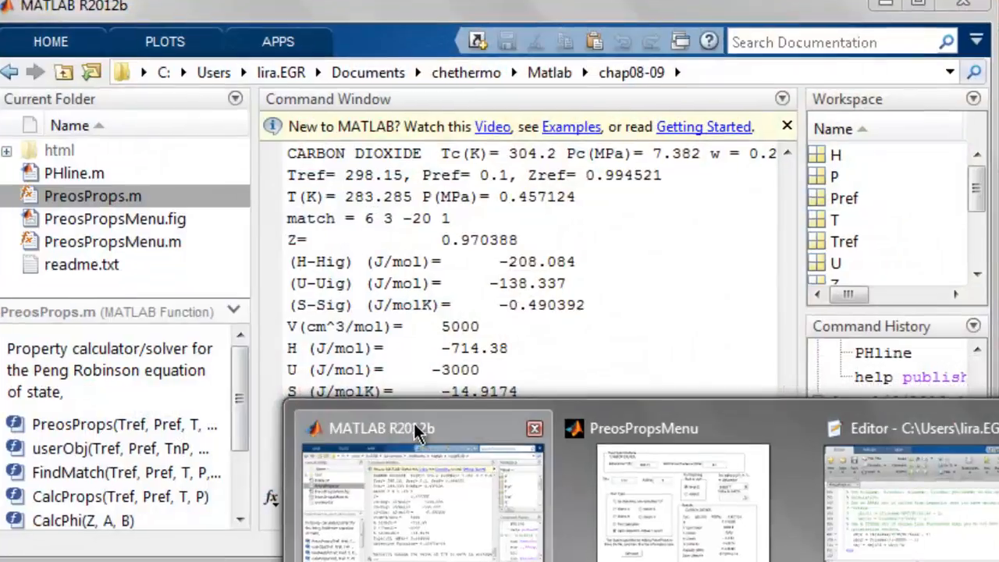
{"action": "left_click", "coordinate": [414, 430]}
{"action": "scroll", "coordinate": [377, 302], "scroll_direction": "up", "scroll_amount": 3}
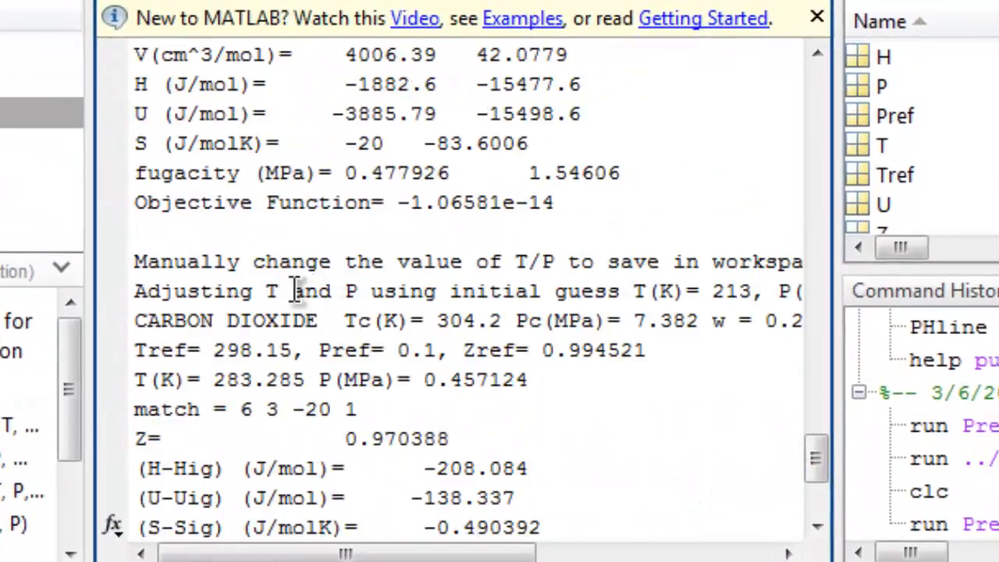
Compare the preceding entropy-match output with the user objective results in the Command Window, down to the V, U and objective function values.
{"action": "scroll", "coordinate": [252, 245], "scroll_direction": "up", "scroll_amount": 3}
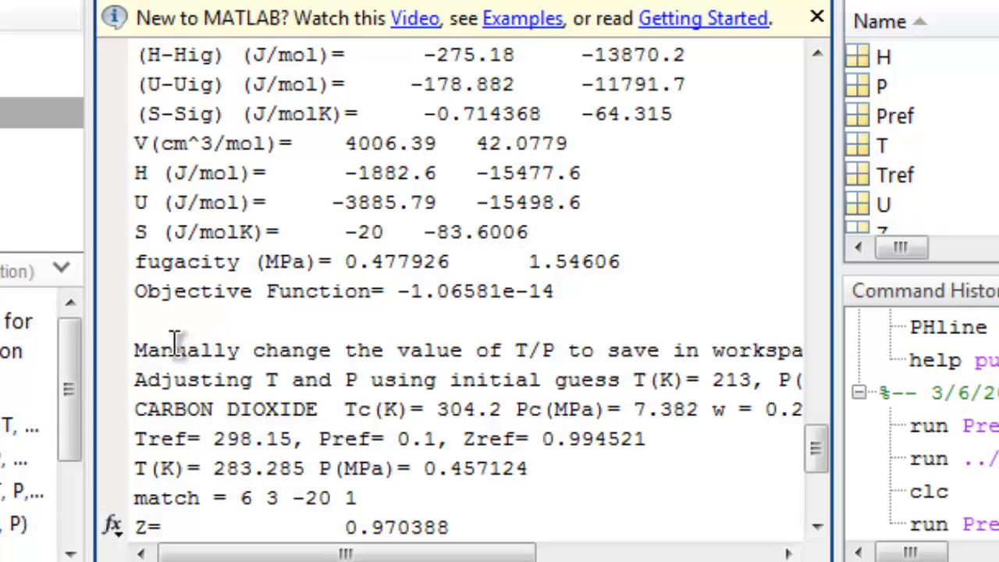
{"action": "scroll", "coordinate": [176, 341], "scroll_direction": "down", "scroll_amount": 3}
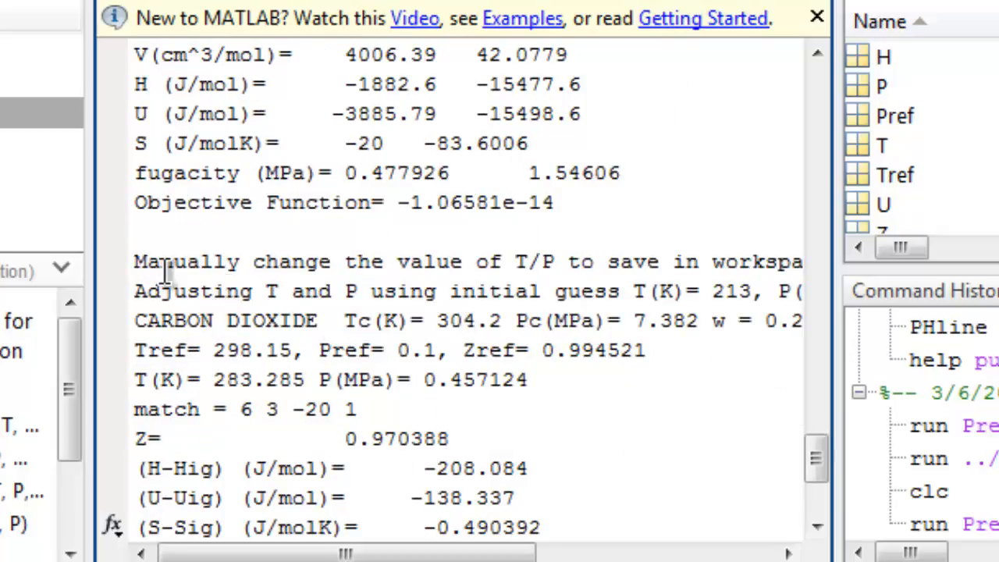
{"action": "left_click_drag", "start_coordinate": [233, 557], "coordinate": [175, 538]}
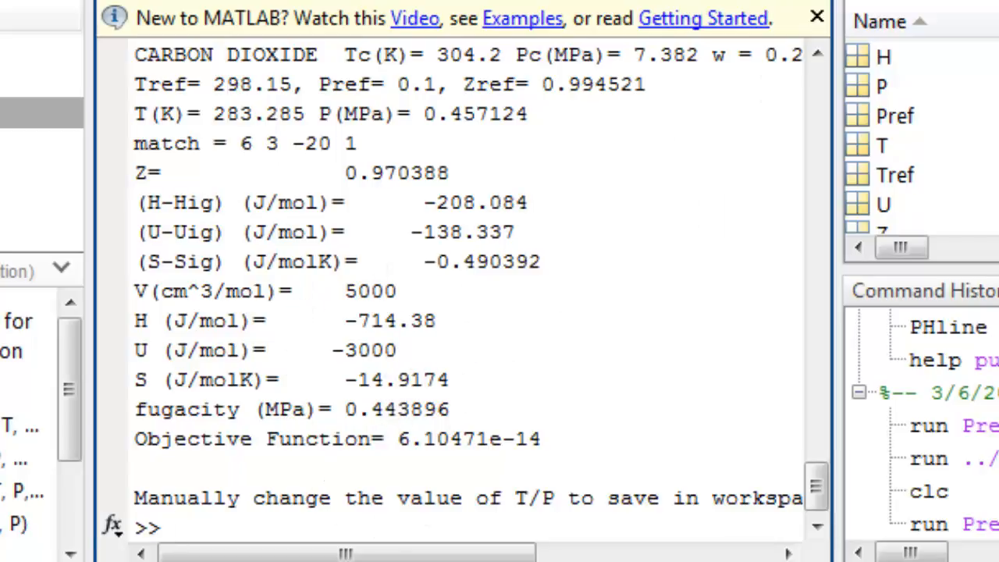
Return to PreosPropsMenu and try the adjust P option for matching, setting it back to adjust T.
{"action": "key", "text": "alt+Tab"}
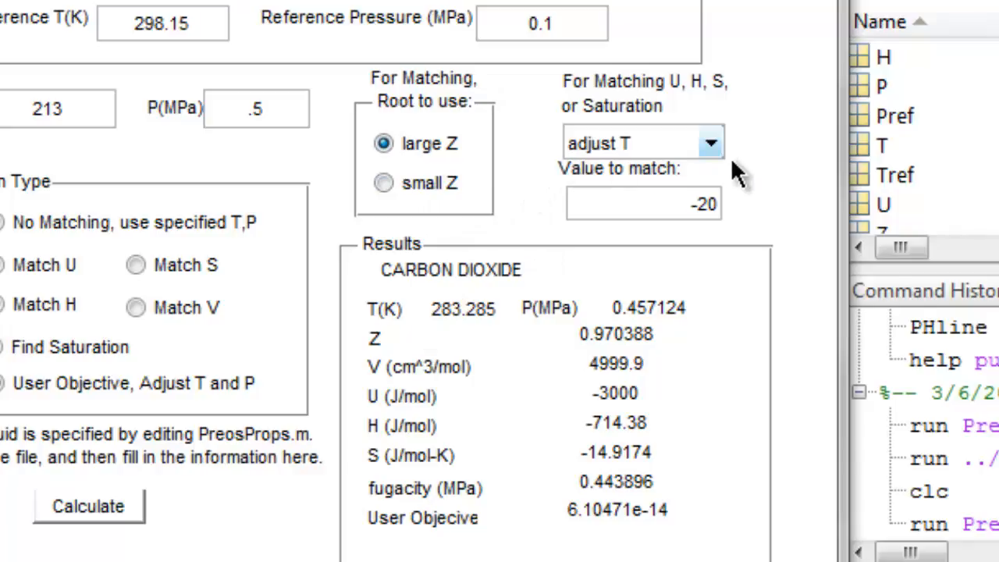
{"action": "left_click", "coordinate": [711, 142]}
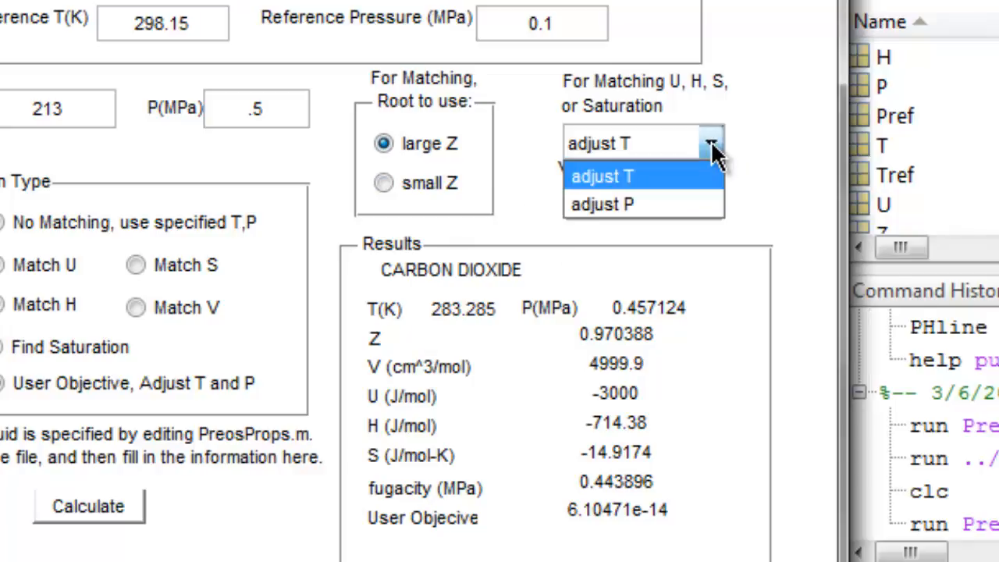
{"action": "left_click", "coordinate": [608, 204]}
{"action": "left_click", "coordinate": [611, 141]}
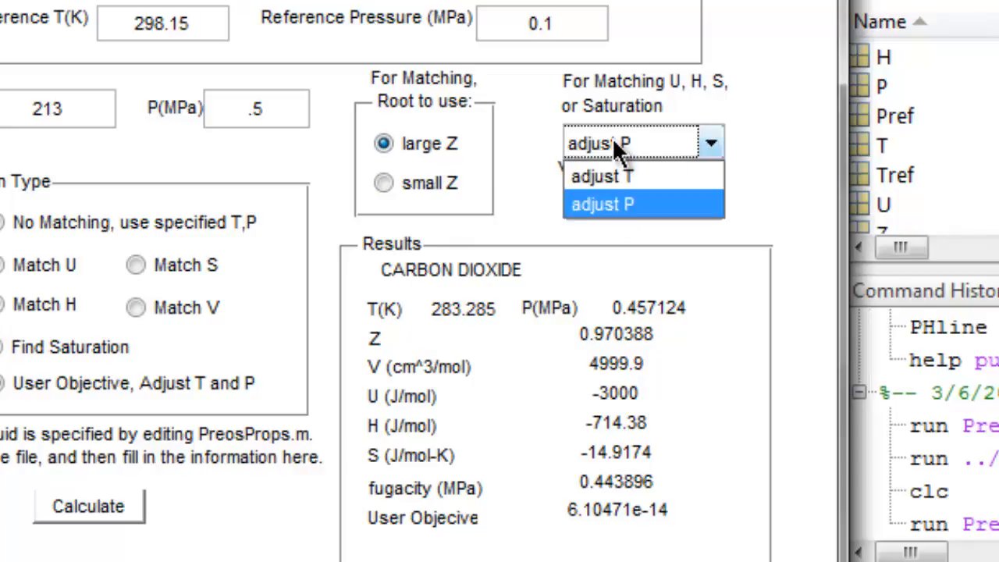
{"action": "left_click", "coordinate": [630, 178]}
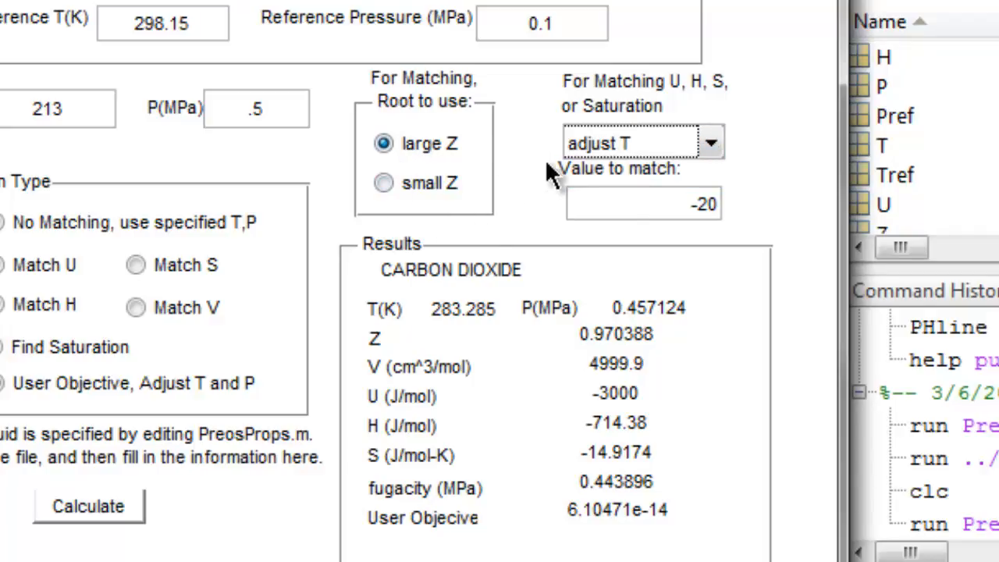